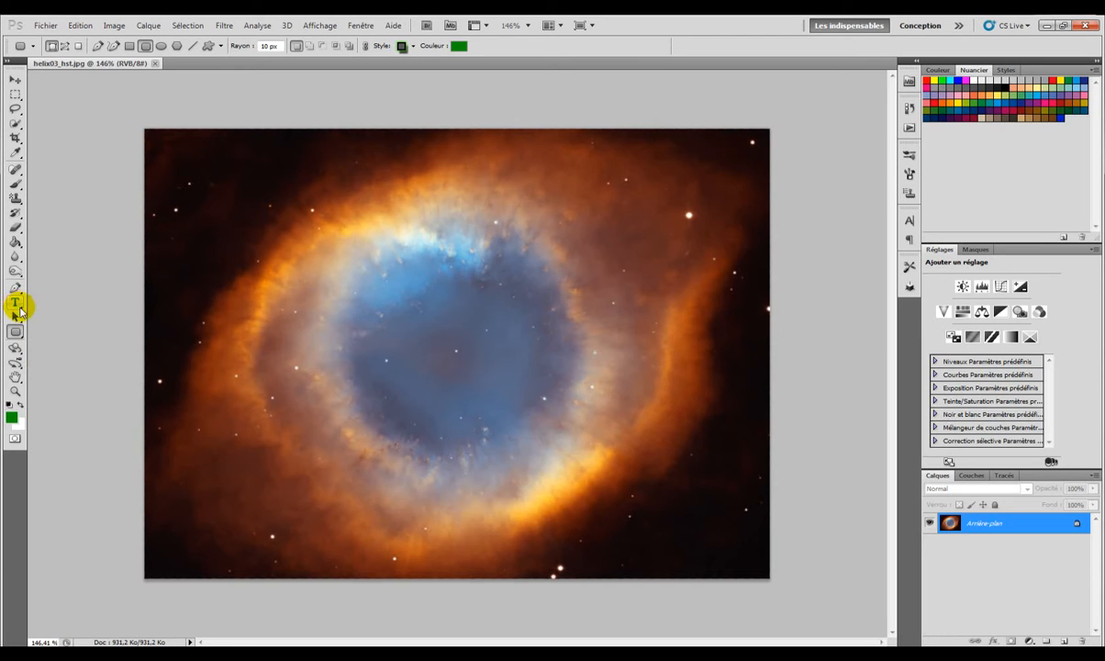
Add the text "Sunspace" in green 60 pt Brush Script Std near the upper-left corner of the nebula image.
click(15, 303)
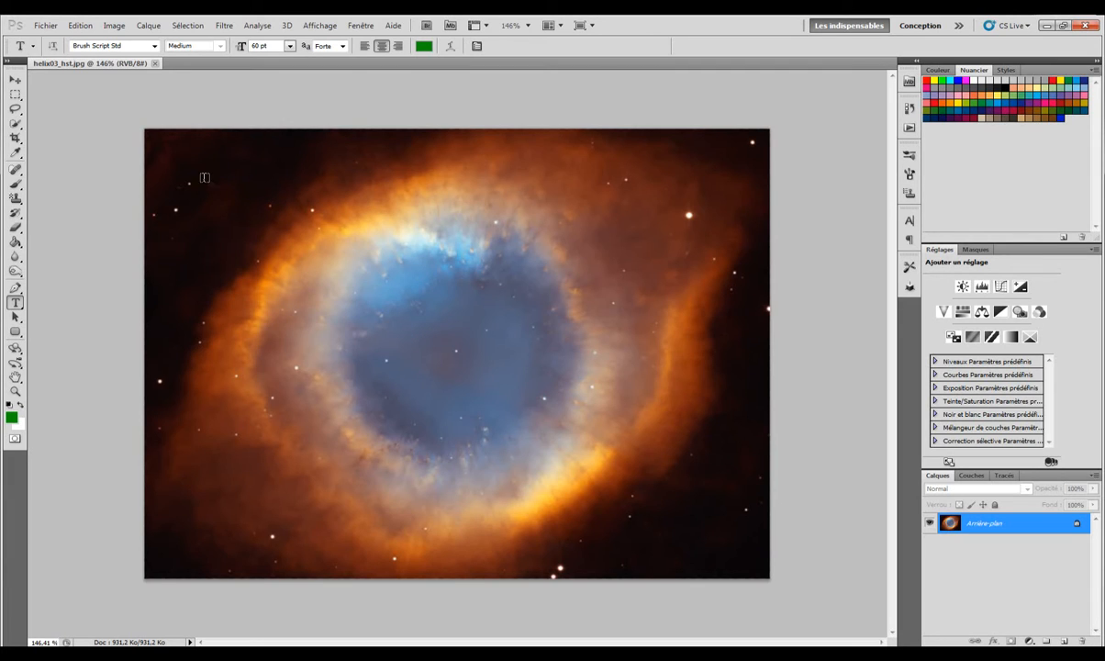
click(222, 191)
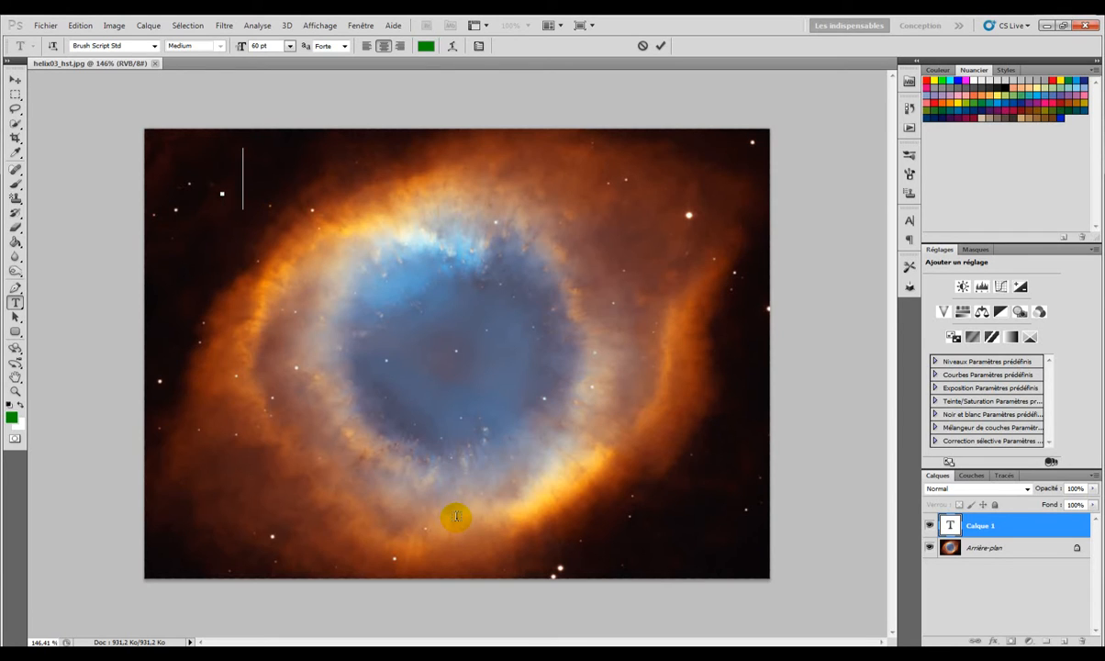
text(Sun)
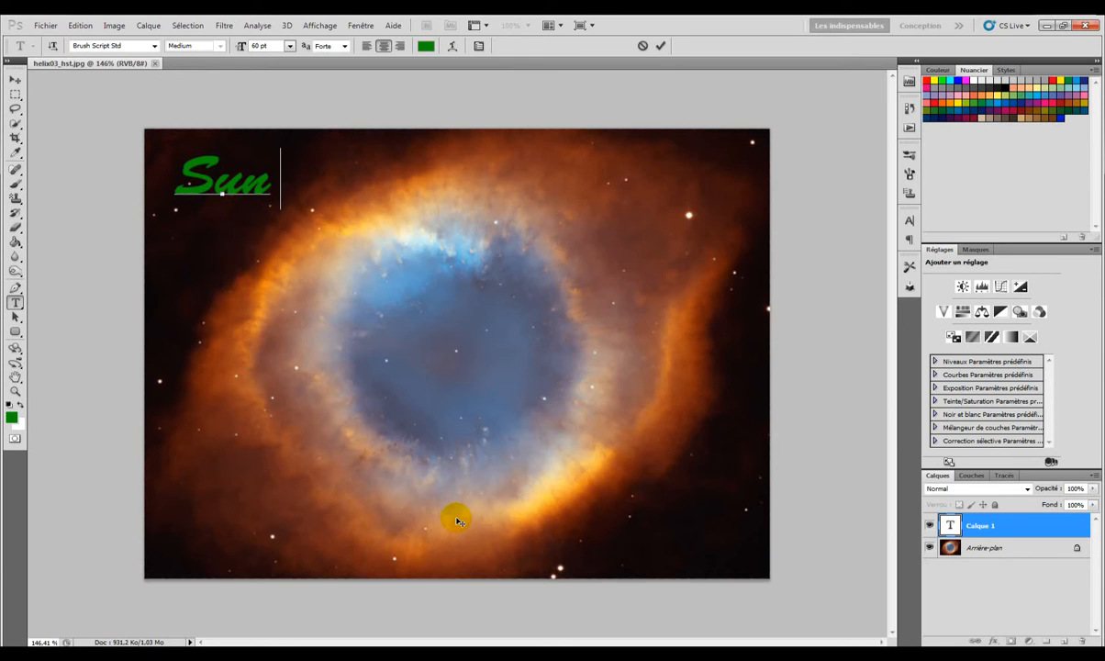
text(space)
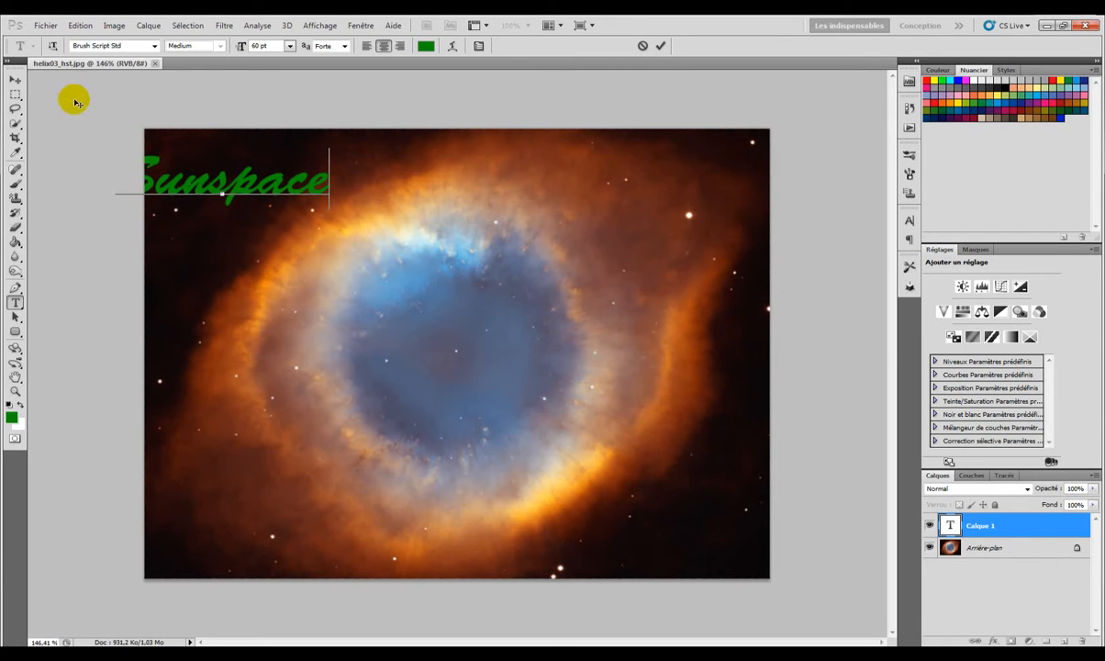
Reposition the Sunspace text so it sits fully inside the upper-left area of the image.
click(15, 83)
drag(181, 181, 404, 390)
drag(328, 358, 170, 169)
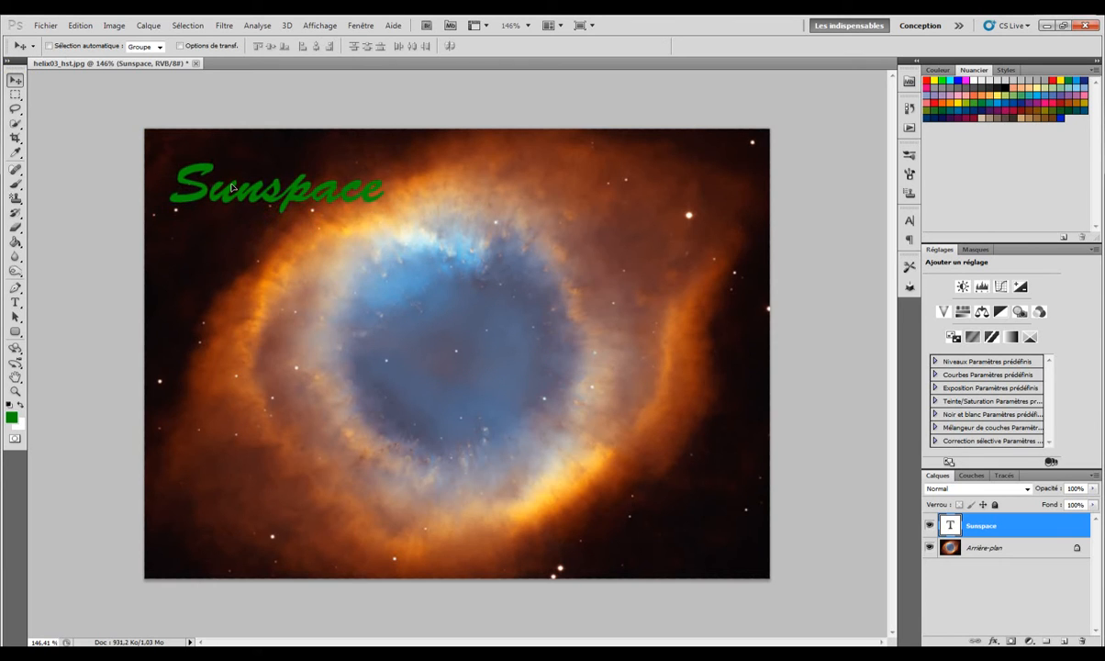
Recolour the whole Sunspace text dark blue and shift it slightly down and to the right.
click(16, 304)
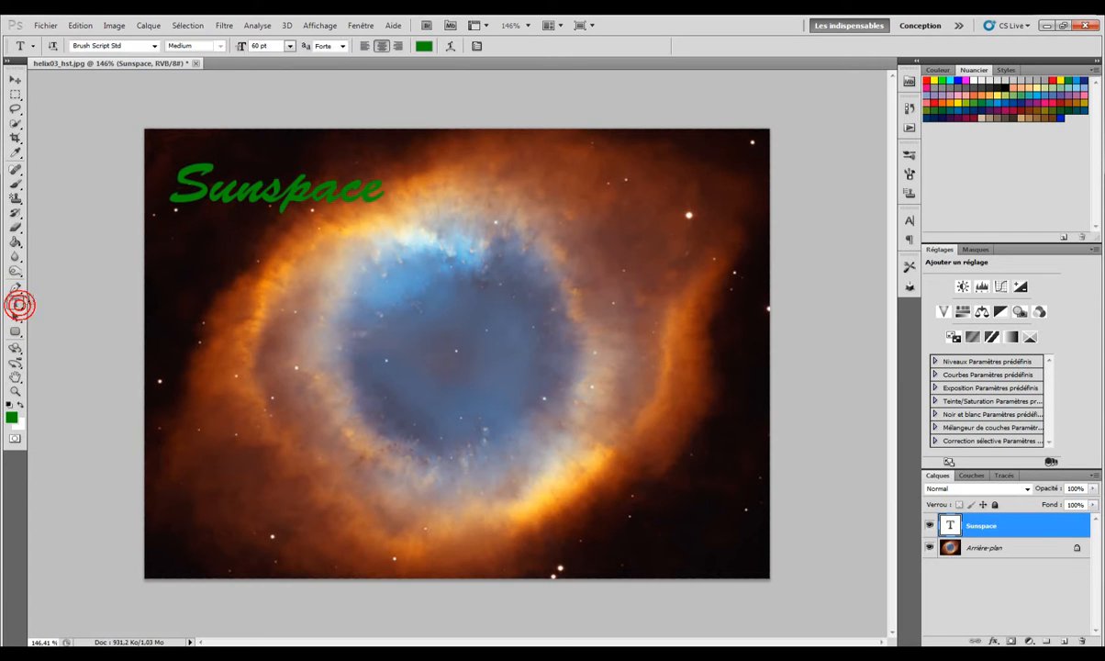
click(211, 188)
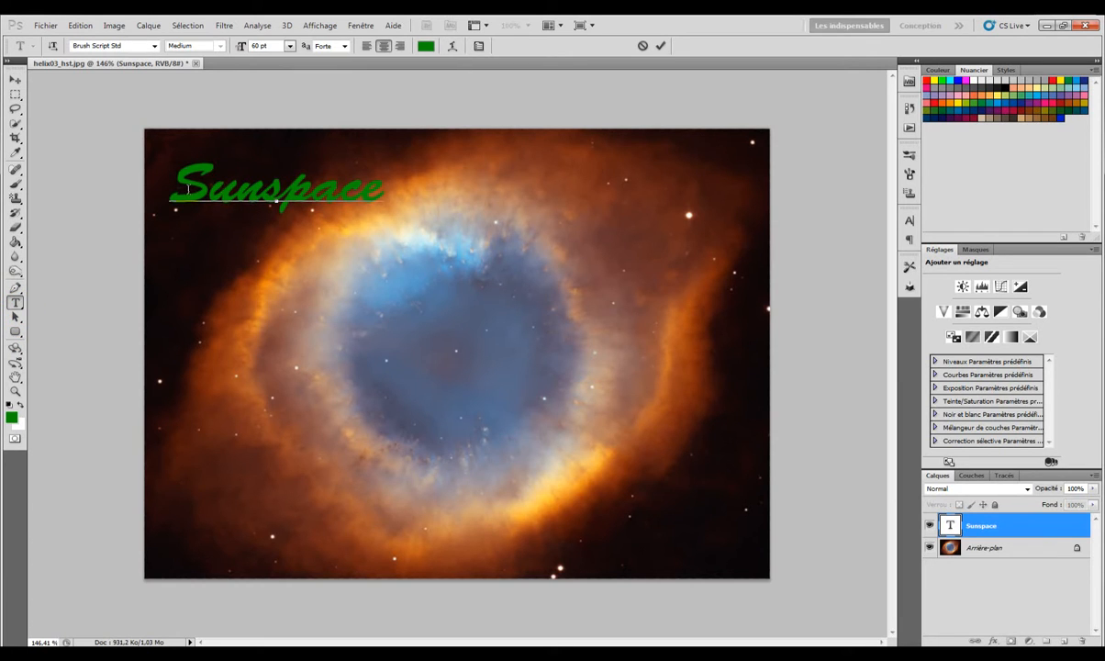
drag(171, 188, 404, 188)
click(426, 46)
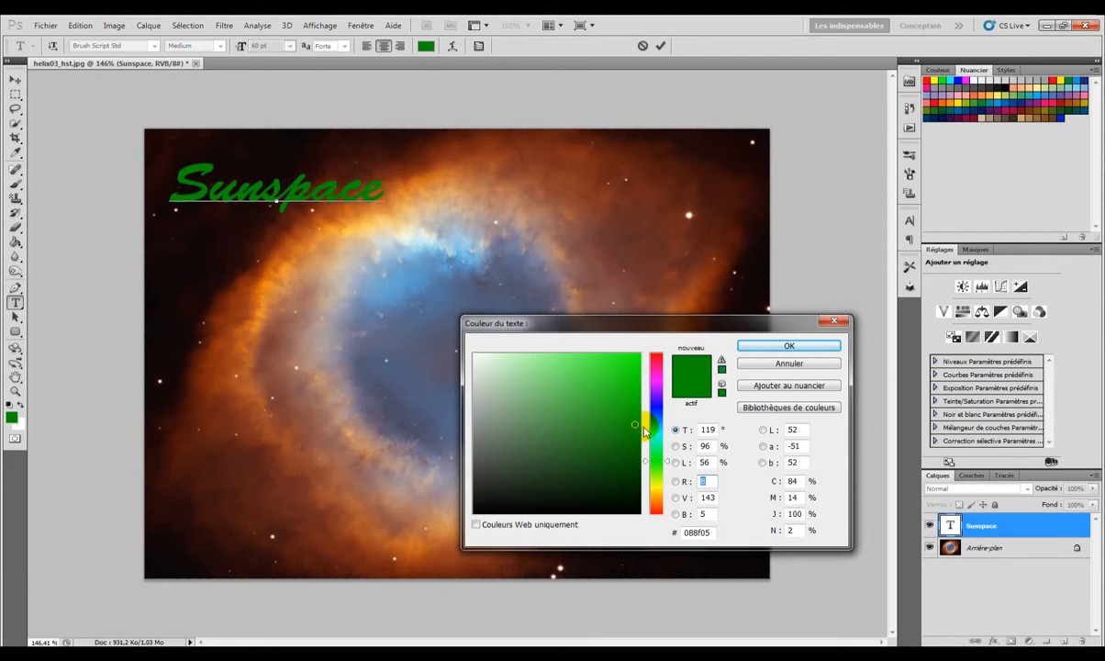
click(658, 413)
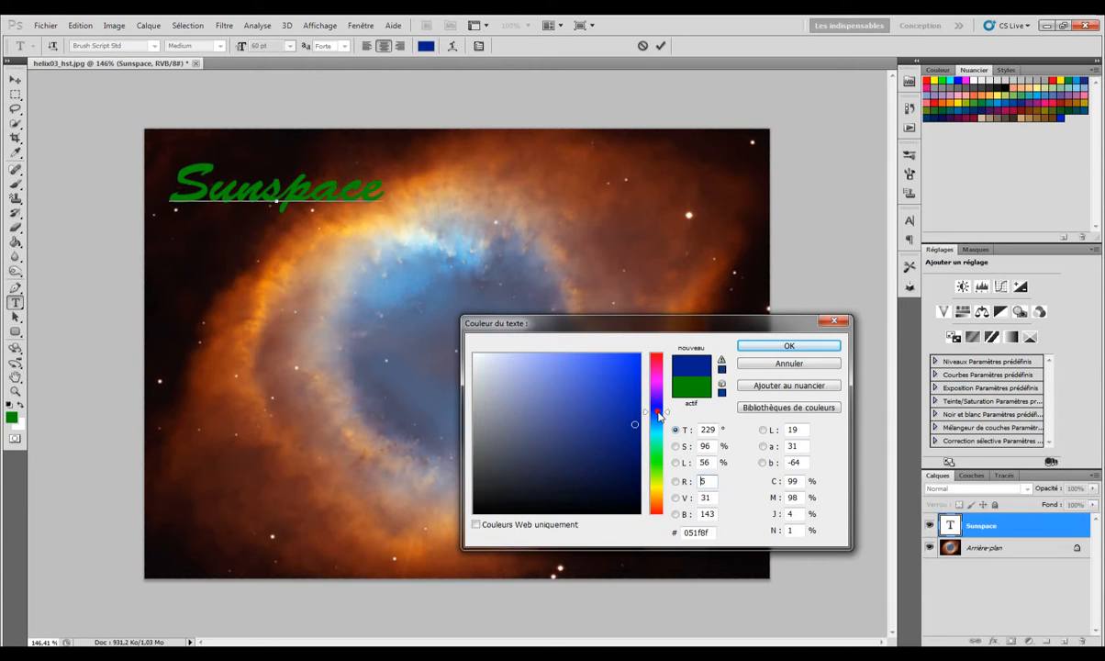
mouse_move(658, 415)
mouse_down()
mouse_move(661, 389)
mouse_move(658, 510)
mouse_move(658, 354)
mouse_move(665, 447)
mouse_move(657, 410)
mouse_move(653, 420)
mouse_up()
click(767, 347)
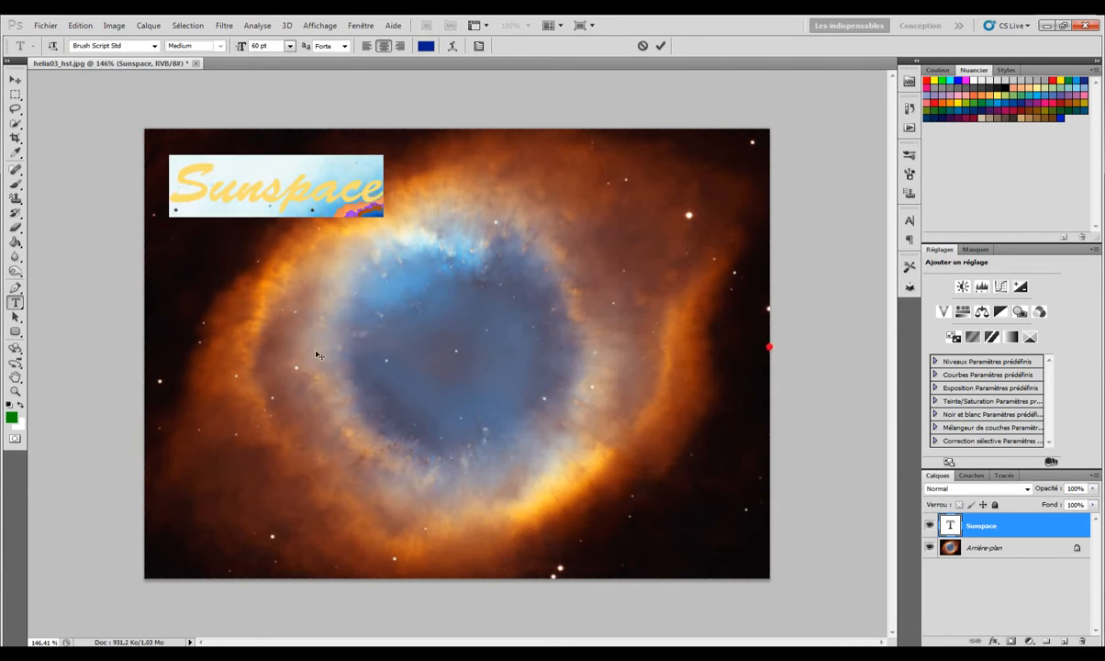
click(15, 80)
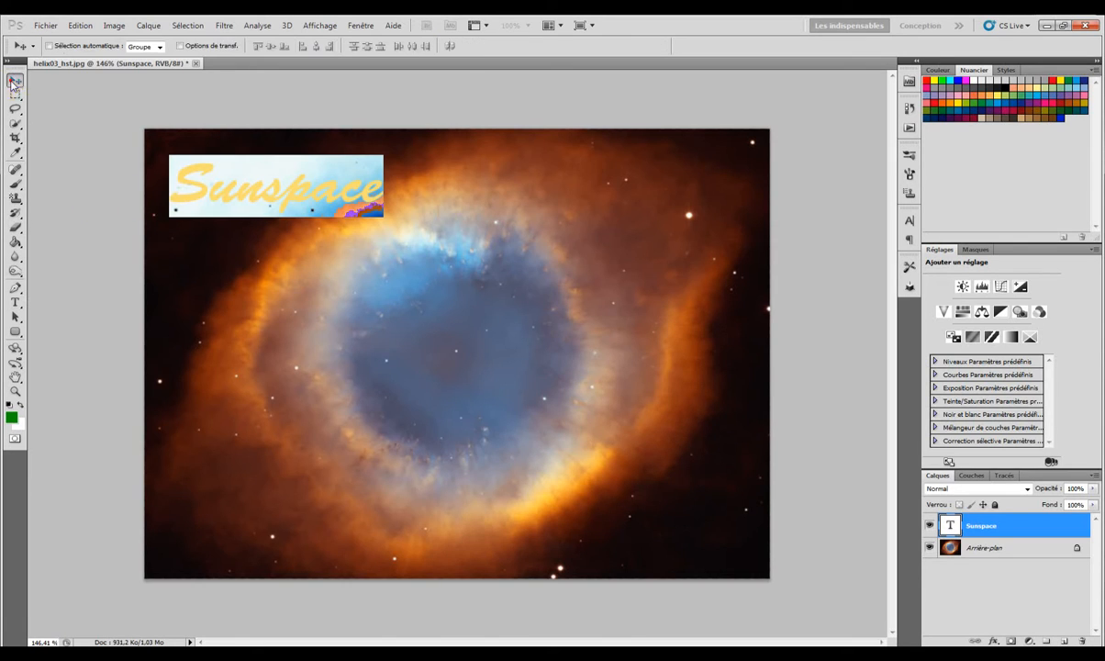
drag(249, 187, 266, 199)
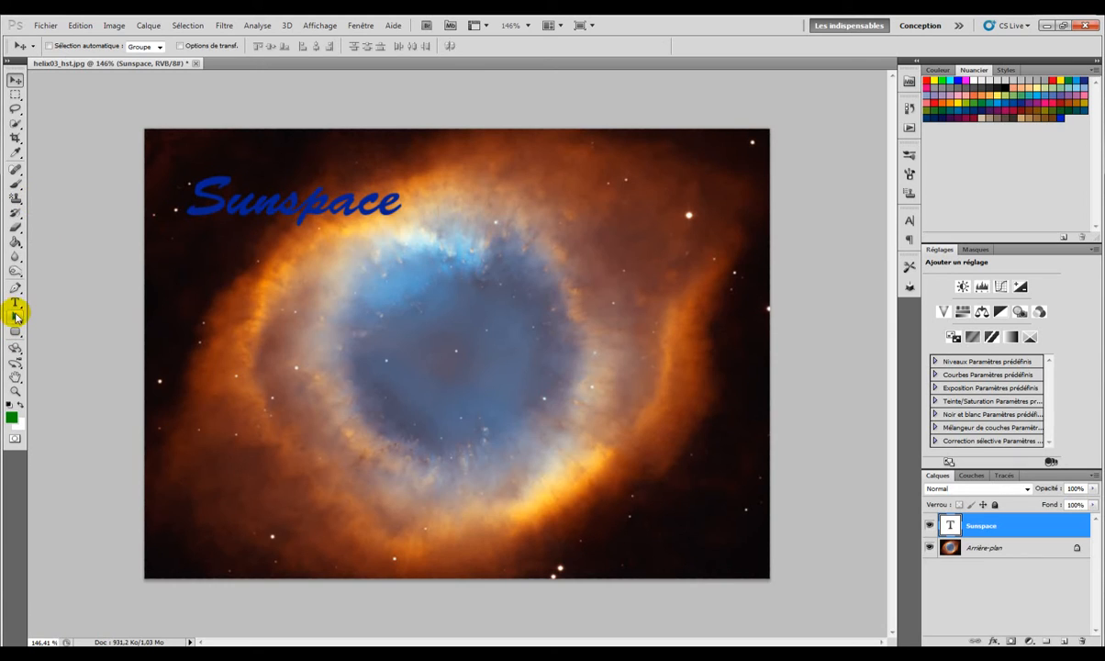
Try the whole Sunspace text at a font size of 72 pt and then at 150 pt.
click(15, 302)
click(196, 196)
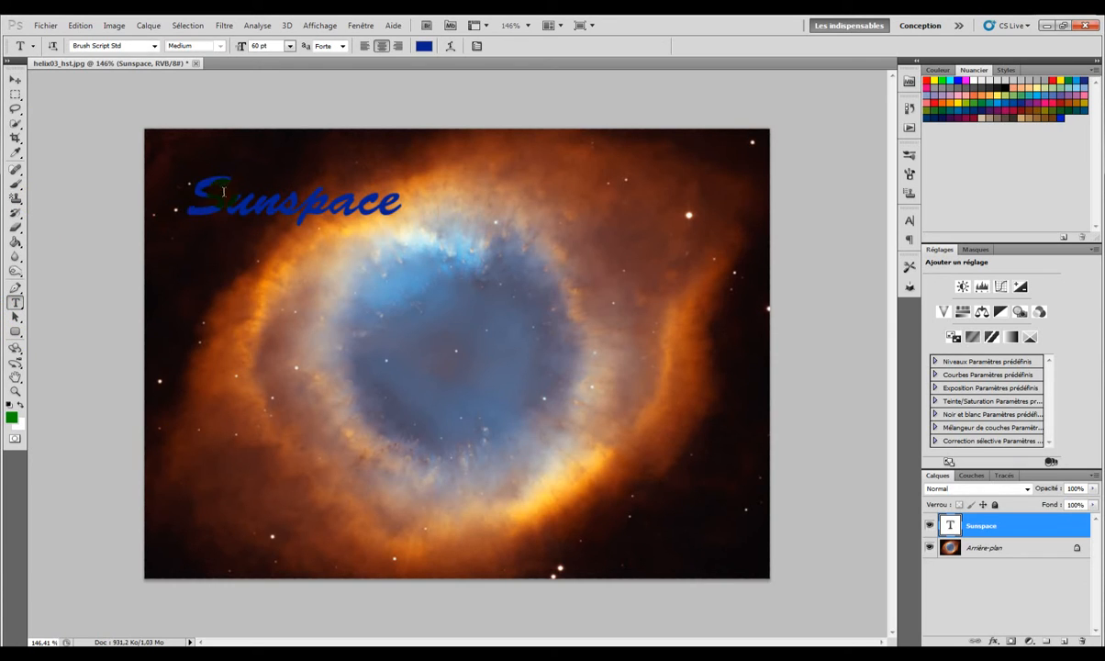
click(227, 176)
double_click(430, 218)
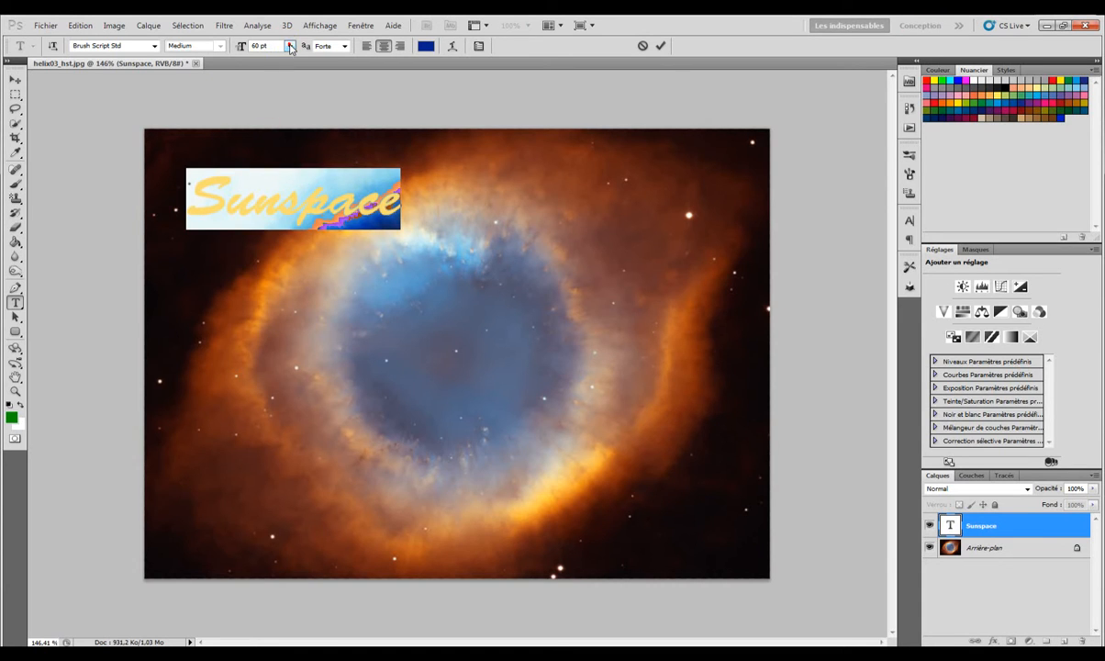
click(290, 46)
click(279, 252)
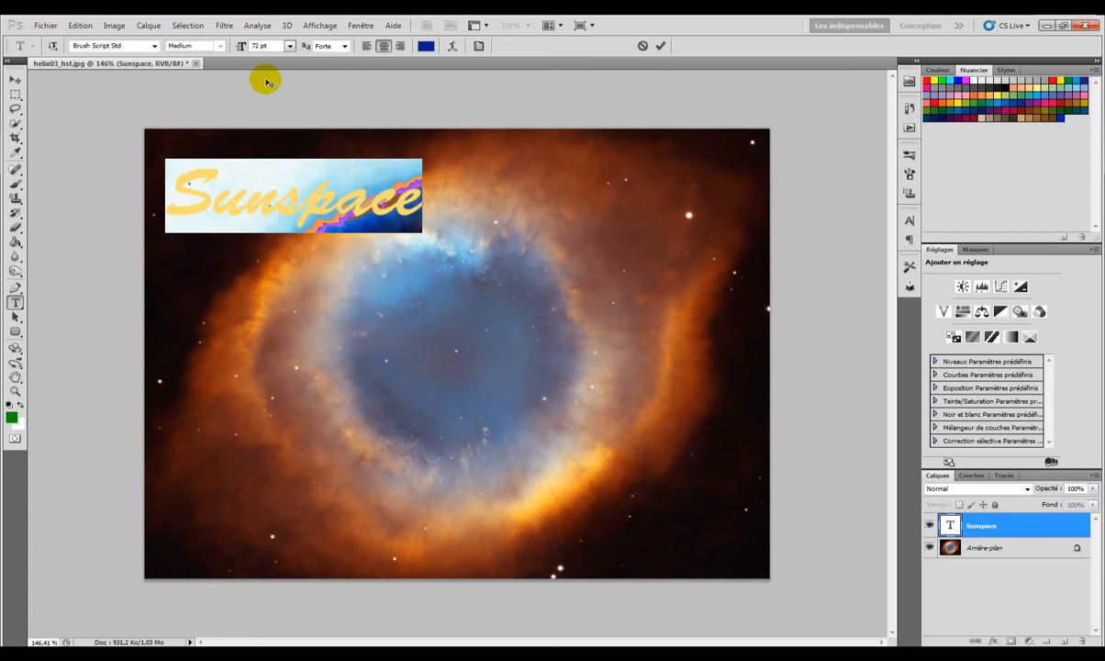
click(259, 45)
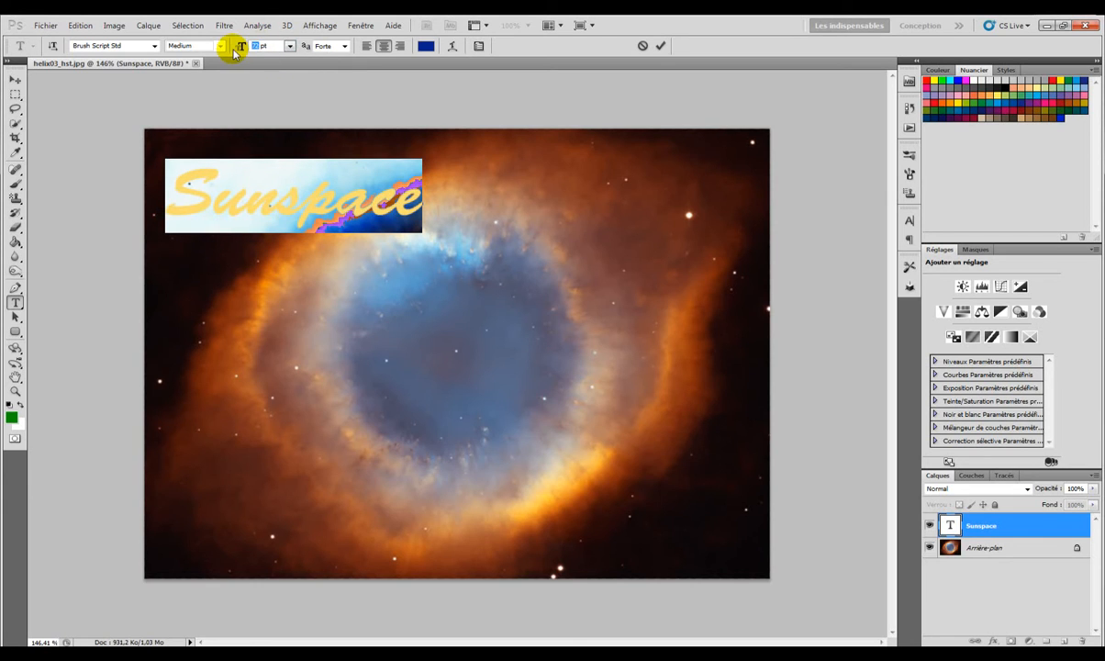
text(150)
key(Return)
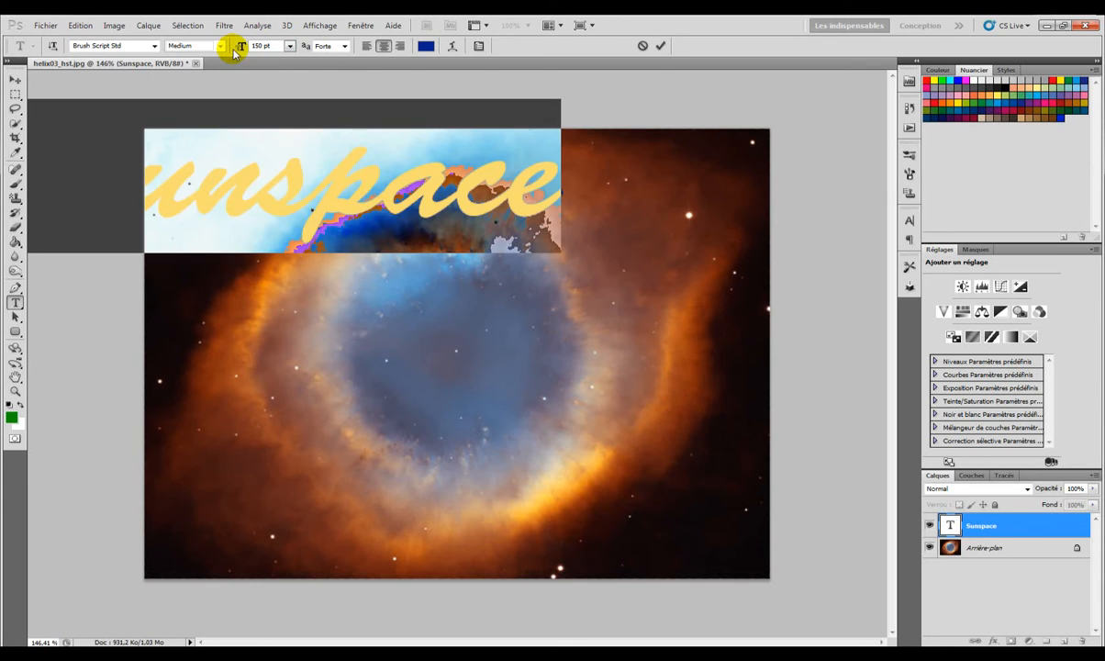
Set the Sunspace text to 120 pt and move it right so the whole word fits inside the image.
key(BackSpace)
key(BackSpace)
key(BackSpace)
text(120)
key(Return)
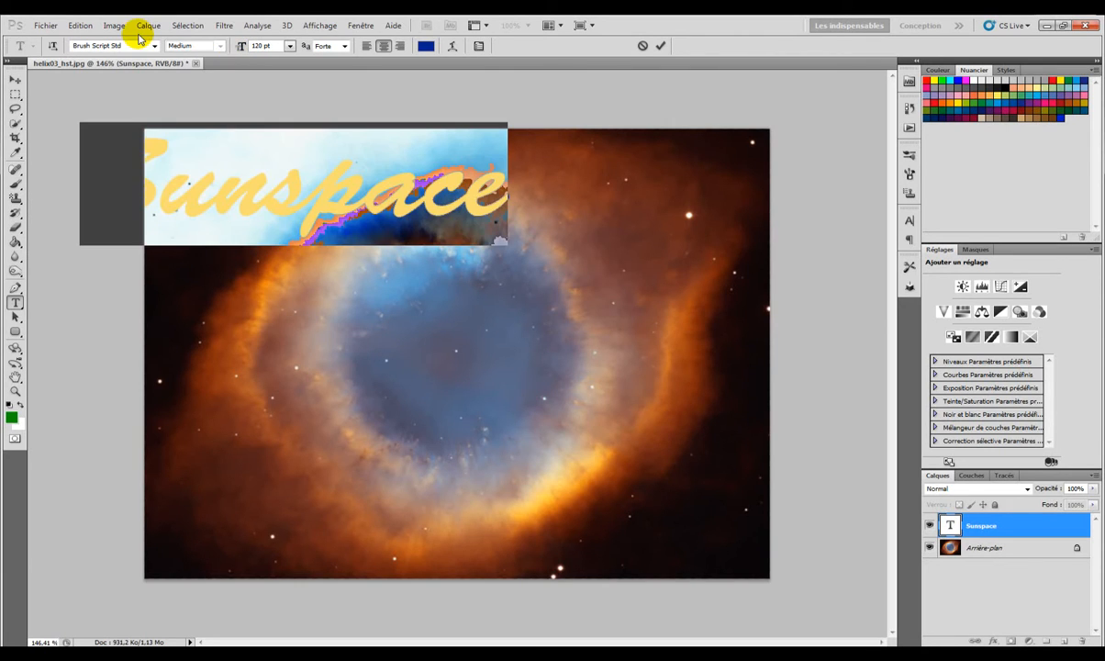
click(15, 83)
drag(221, 191, 323, 207)
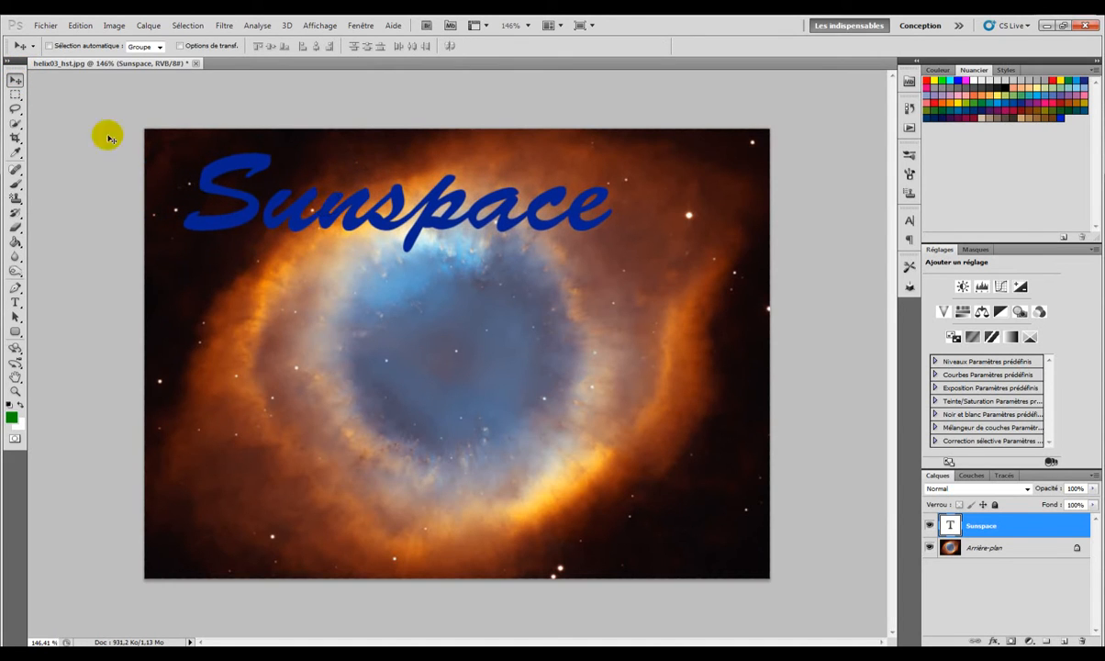
Reduce the font size of the whole Sunspace text to 100 pt.
click(16, 303)
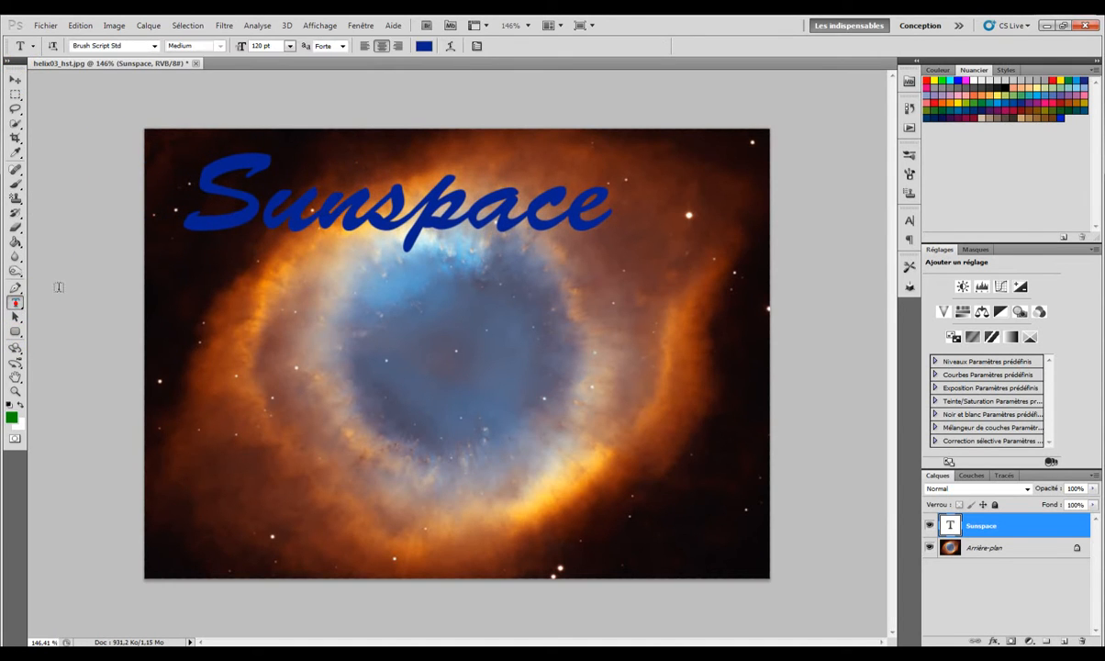
click(221, 204)
double_click(181, 207)
drag(244, 46, 227, 42)
click(304, 170)
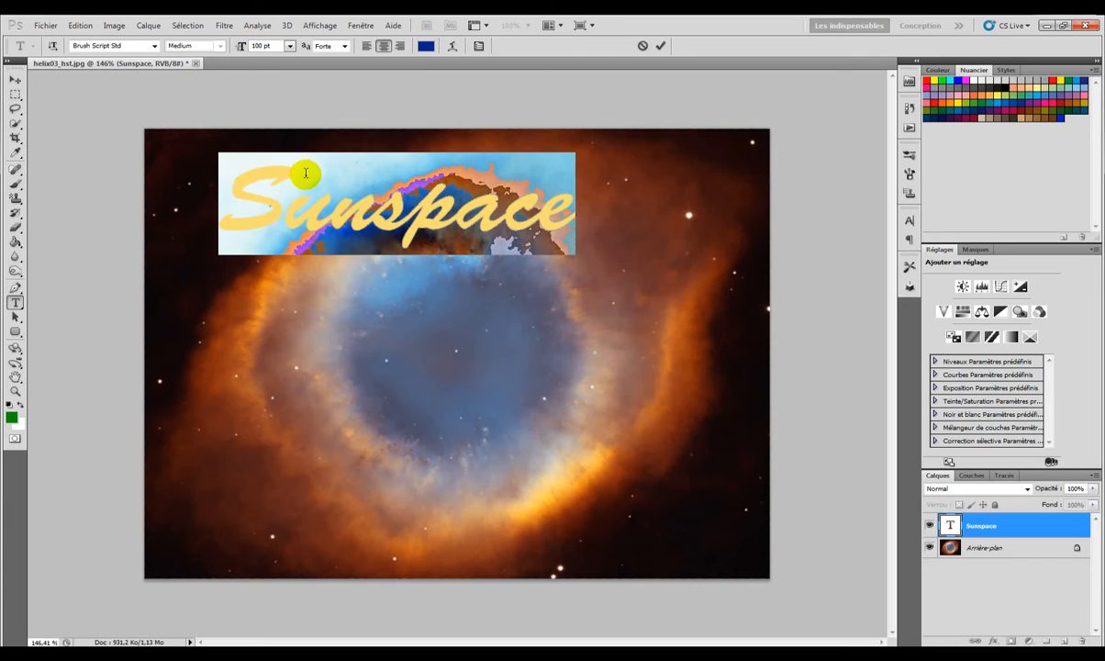
Try the Cooper Std font on the whole Sunspace text.
double_click(235, 209)
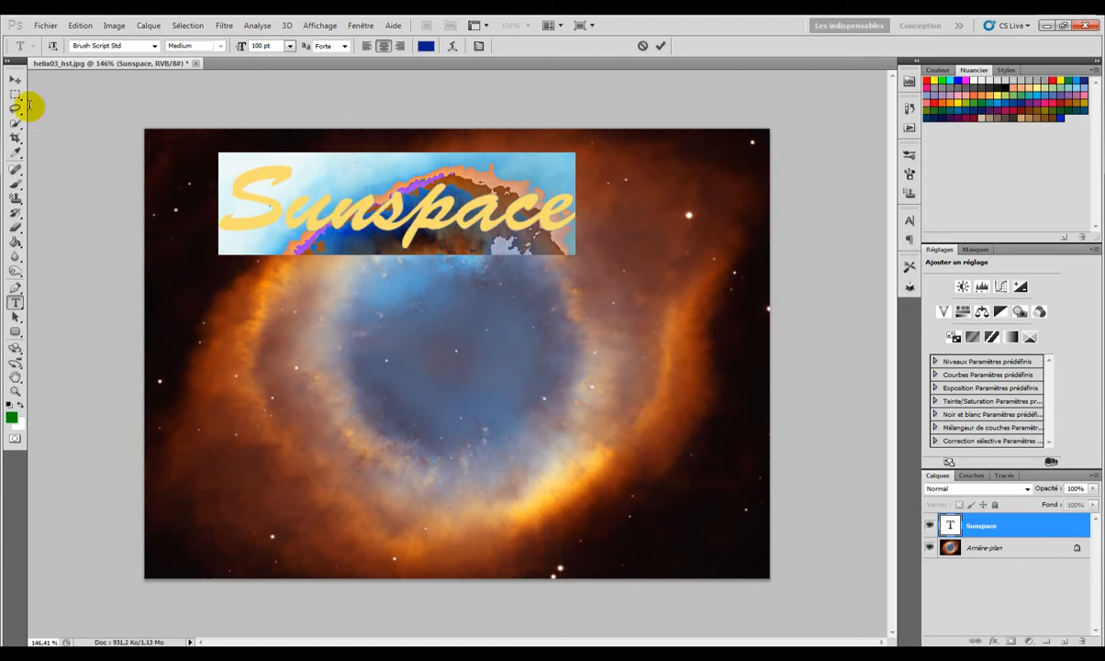
click(153, 46)
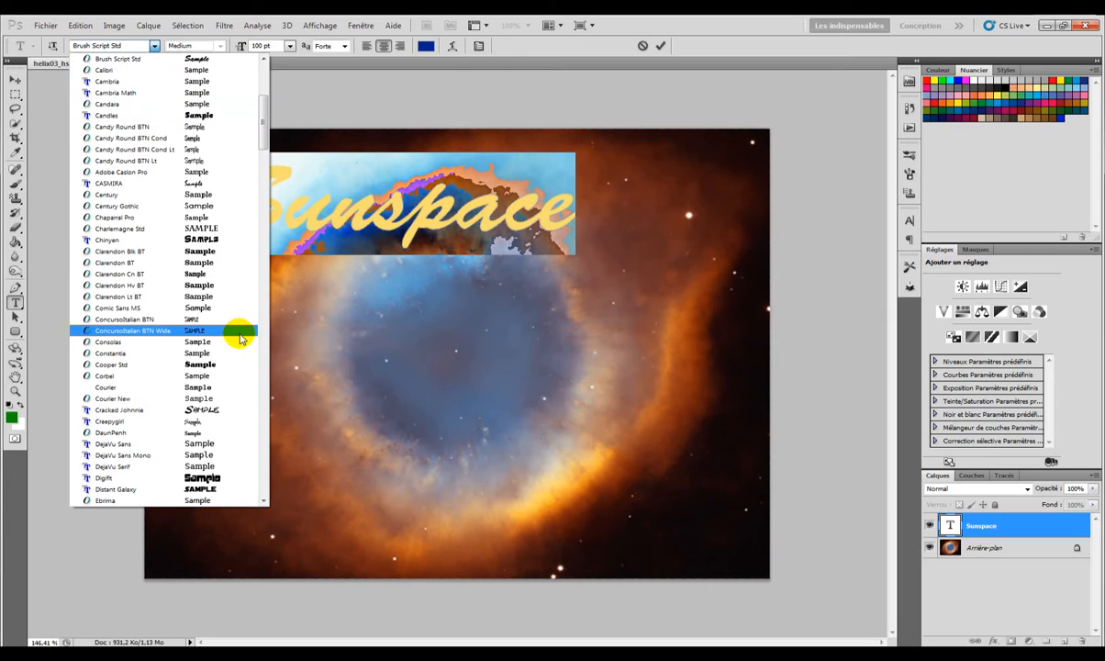
click(244, 363)
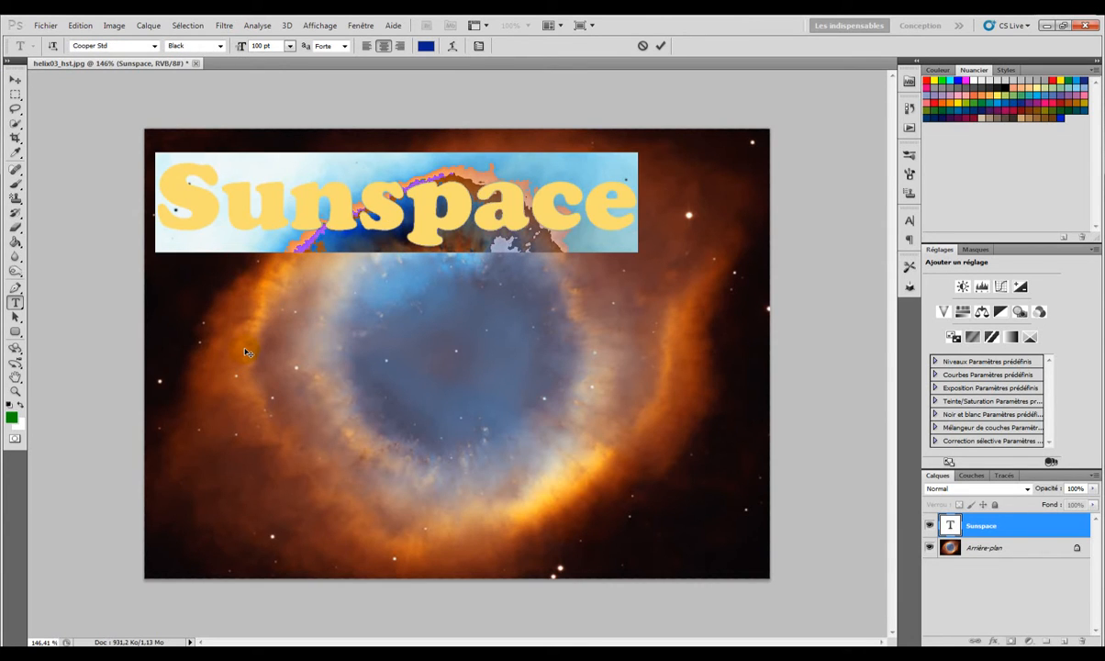
Change the font of the Sunspace text to Distant Galaxy and hide the selection highlight.
click(156, 46)
scroll(210, 213, down, 5)
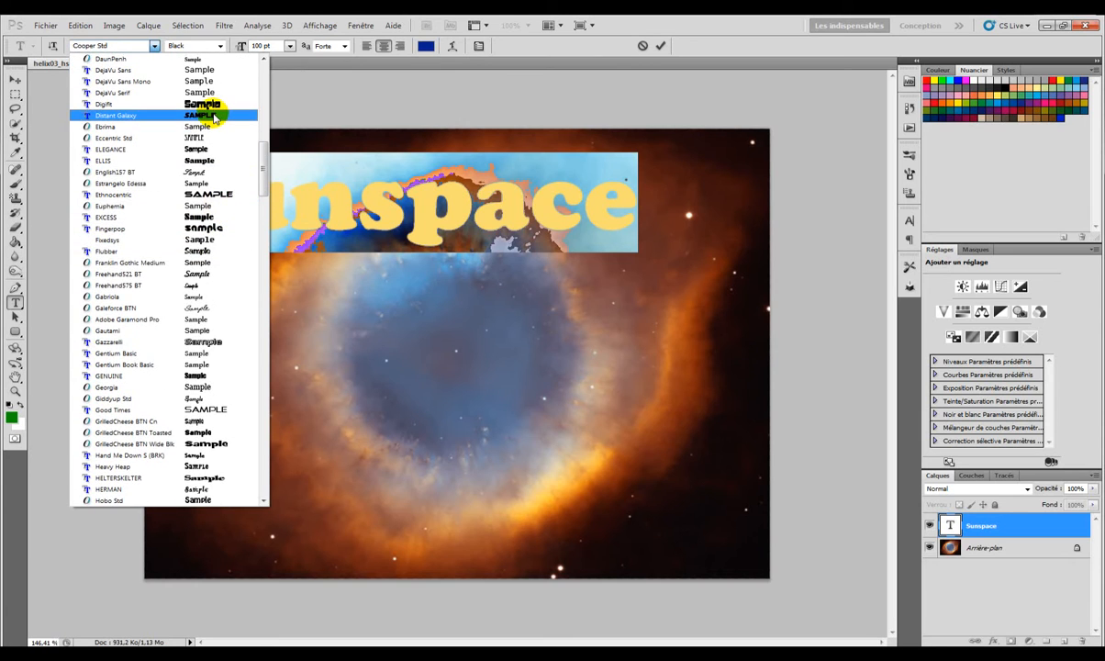
click(214, 115)
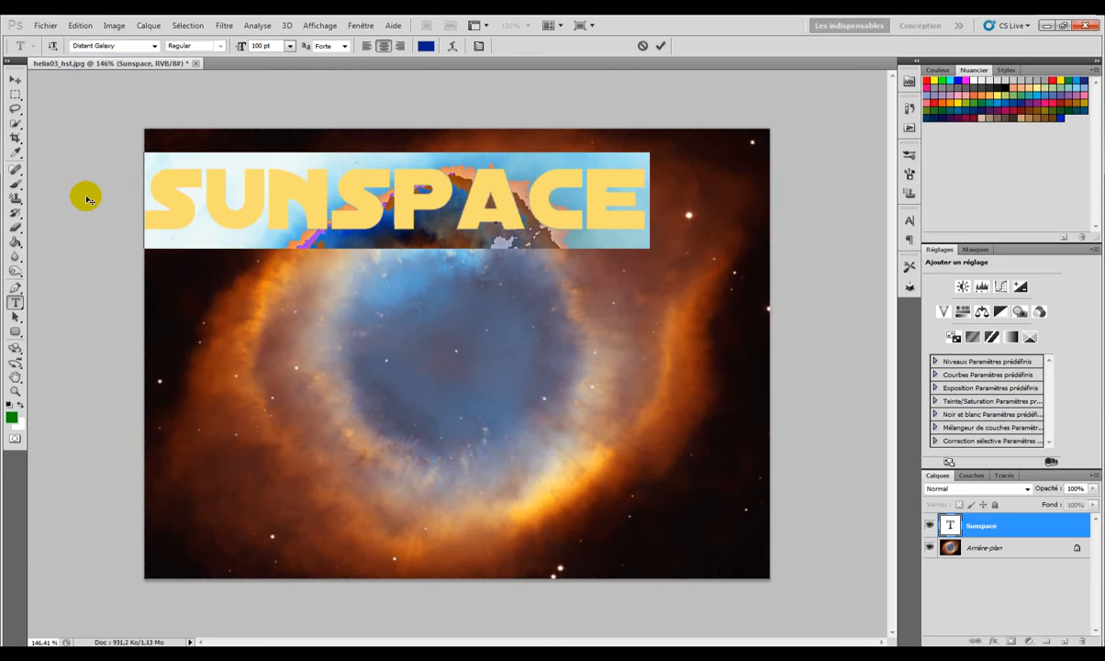
key(ctrl+h)
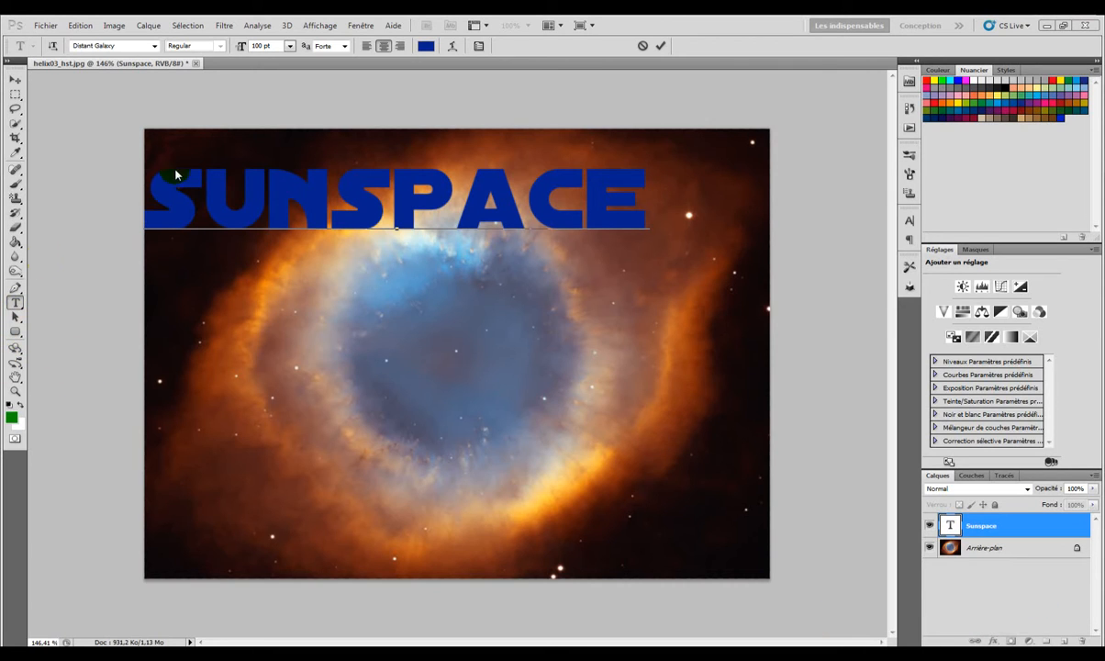
Reduce the whole Sunspace text to 77 pt and then to 72 pt, and commit the text edit.
click(154, 202)
drag(514, 203, 664, 183)
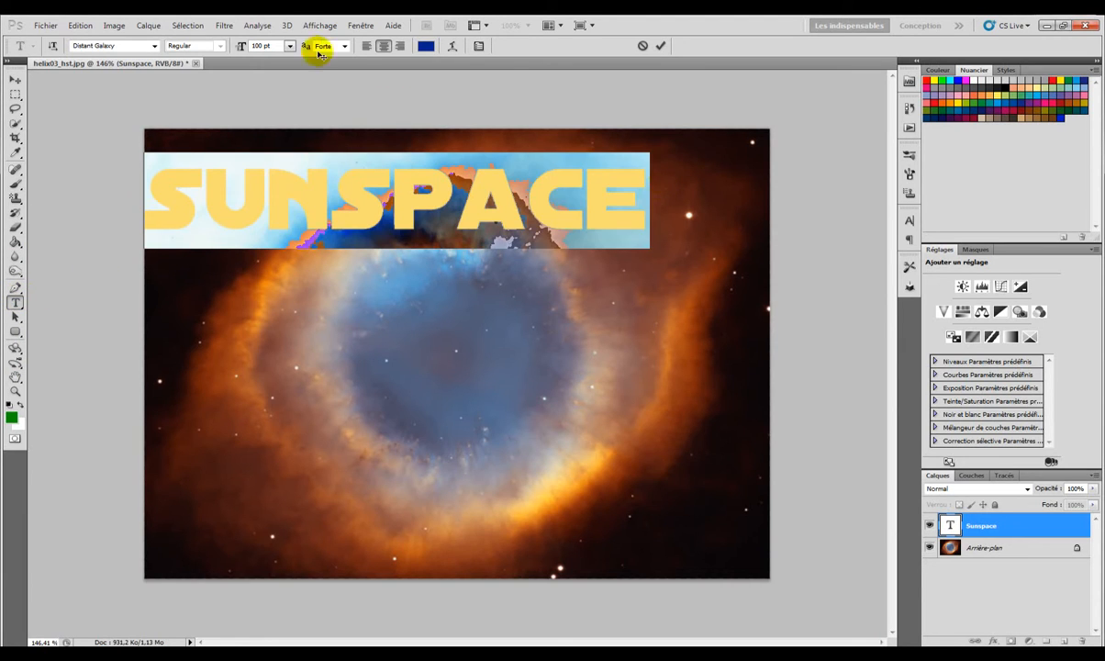
drag(242, 45, 214, 52)
click(290, 46)
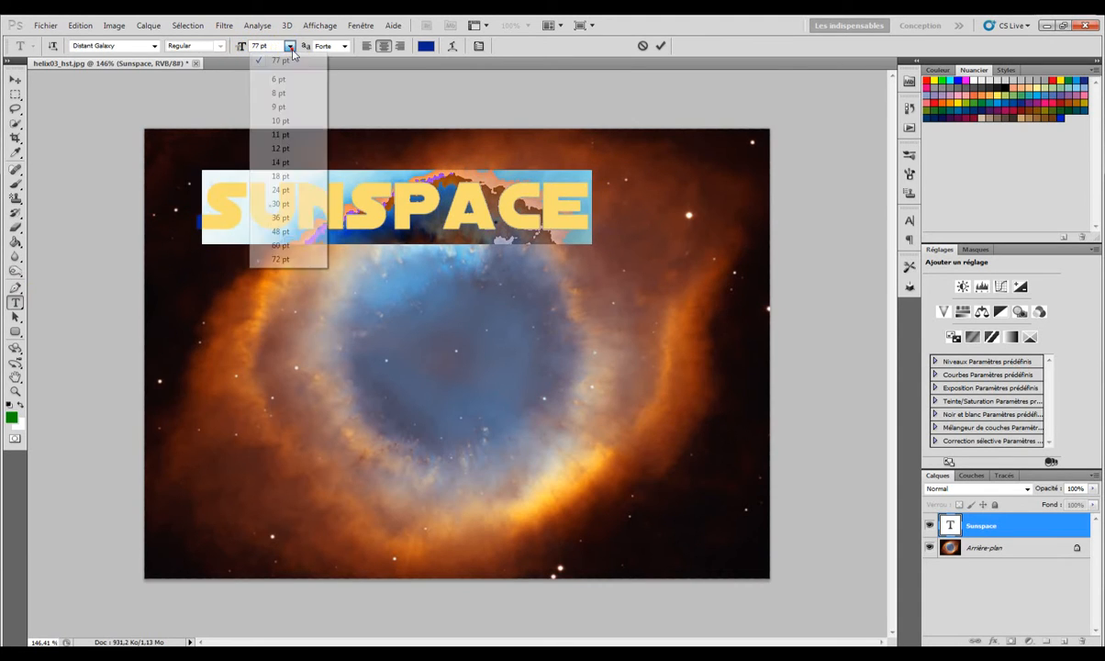
click(283, 259)
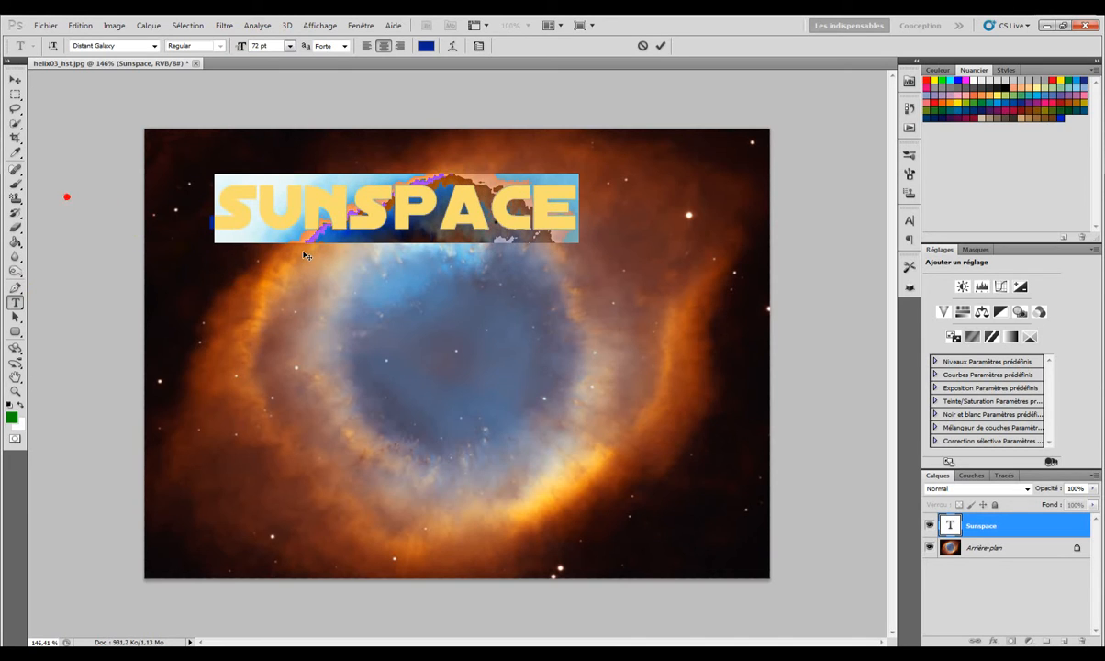
click(15, 80)
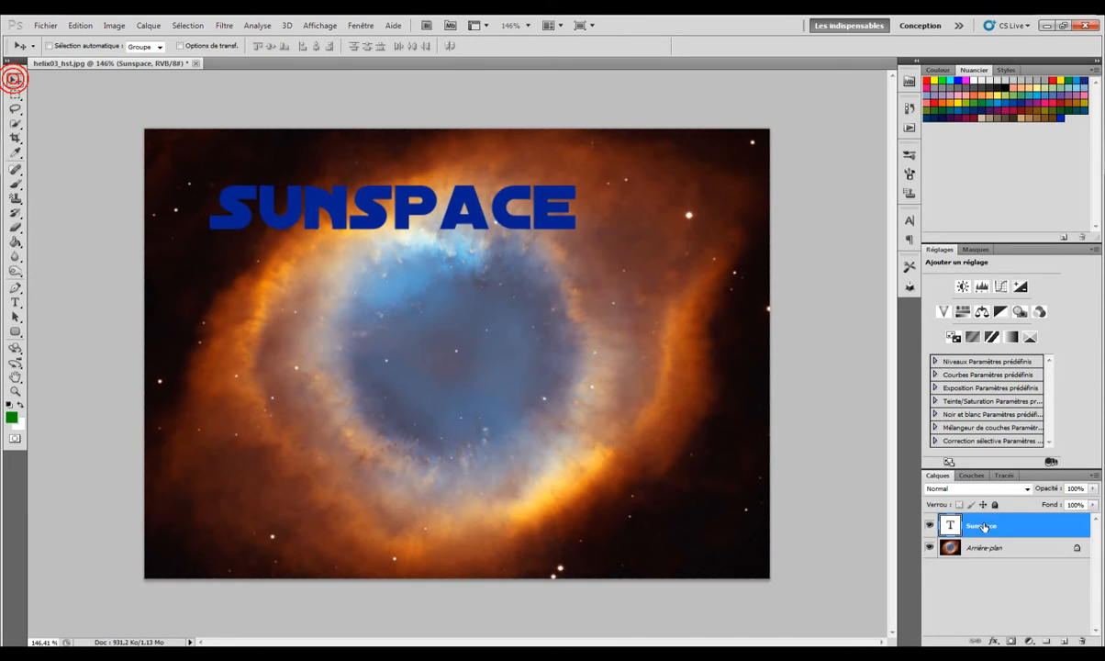
Open the blending options of the Sunspace text layer and enable the outline style (Contour).
right_click(1010, 526)
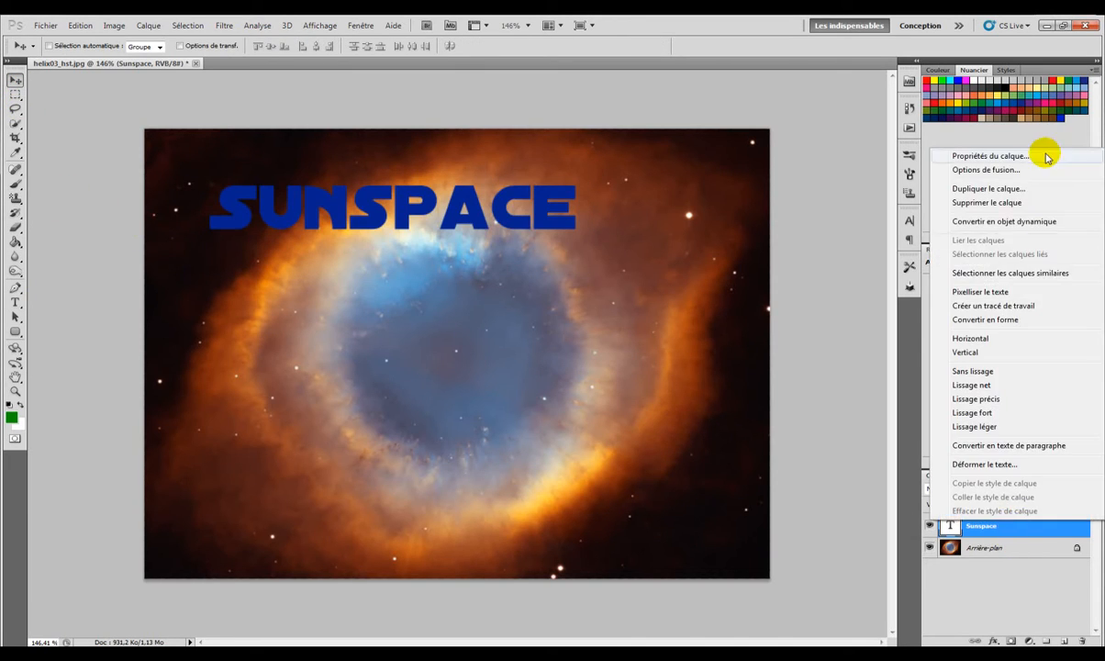
click(985, 171)
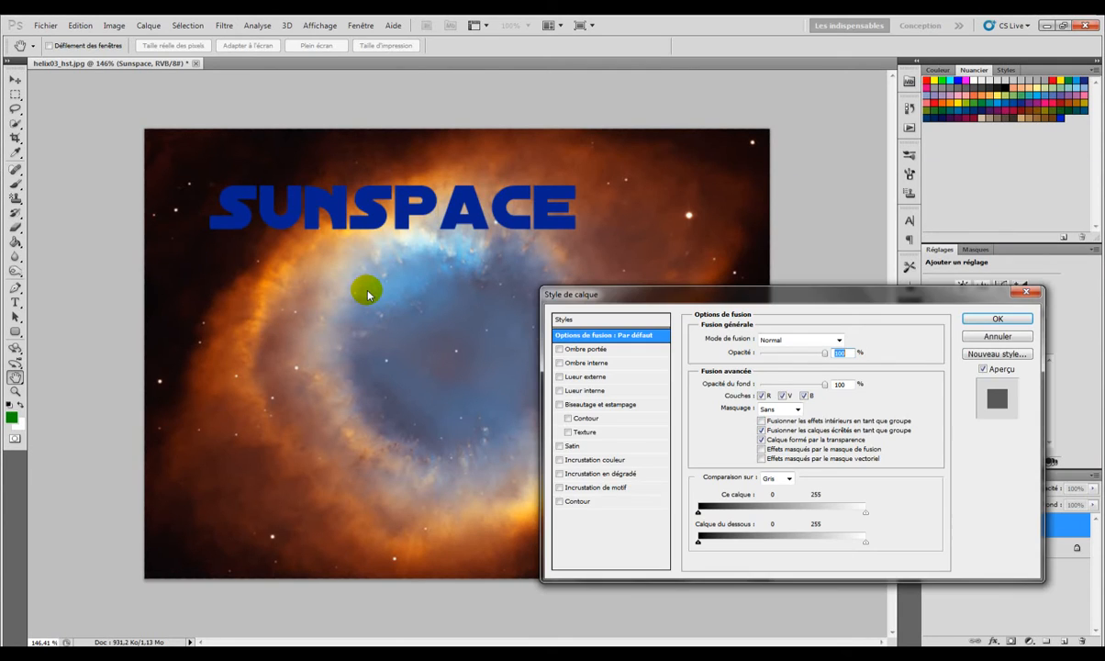
click(578, 504)
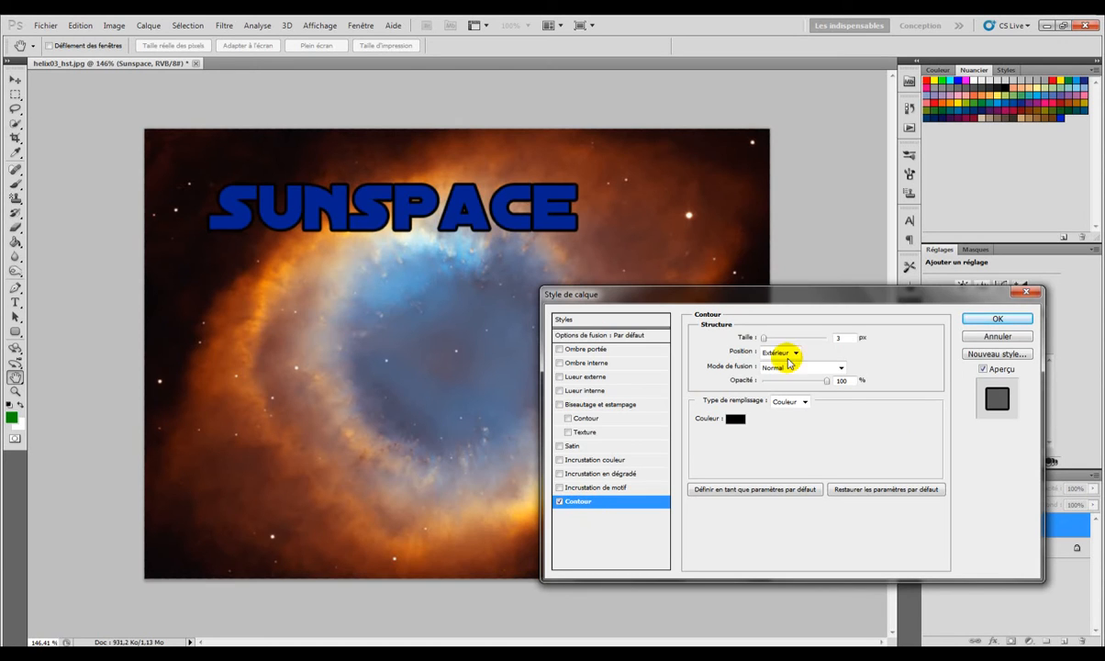
Set the outline's colour to golden yellow and its size to 4 px, keeping 100% opacity.
click(735, 420)
drag(585, 390, 585, 453)
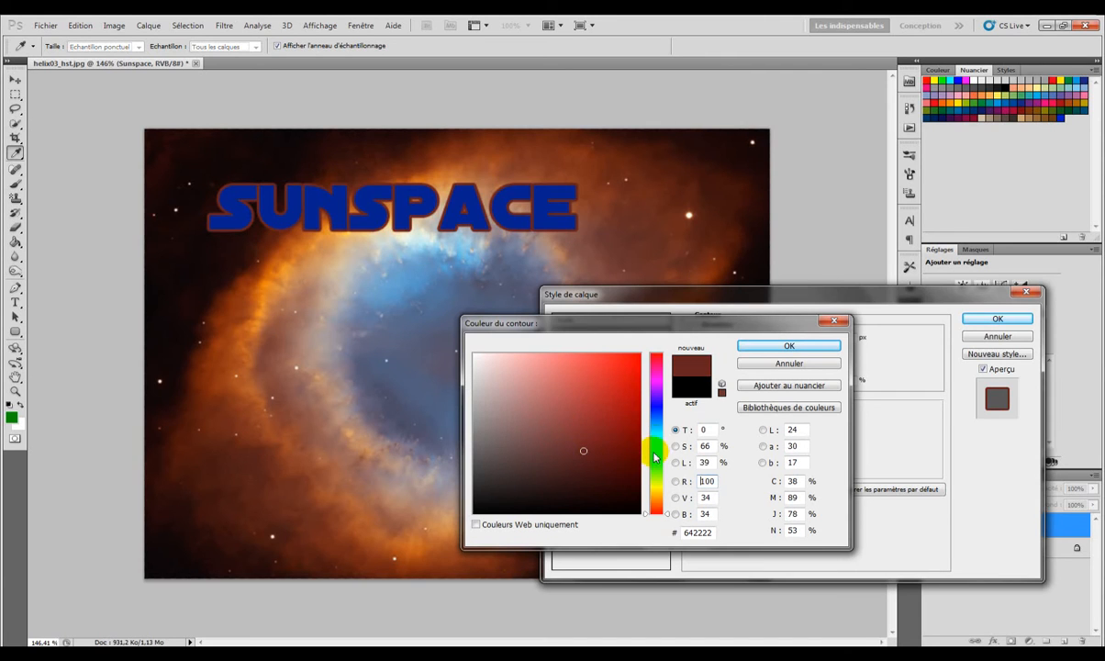
click(653, 464)
drag(650, 475, 665, 495)
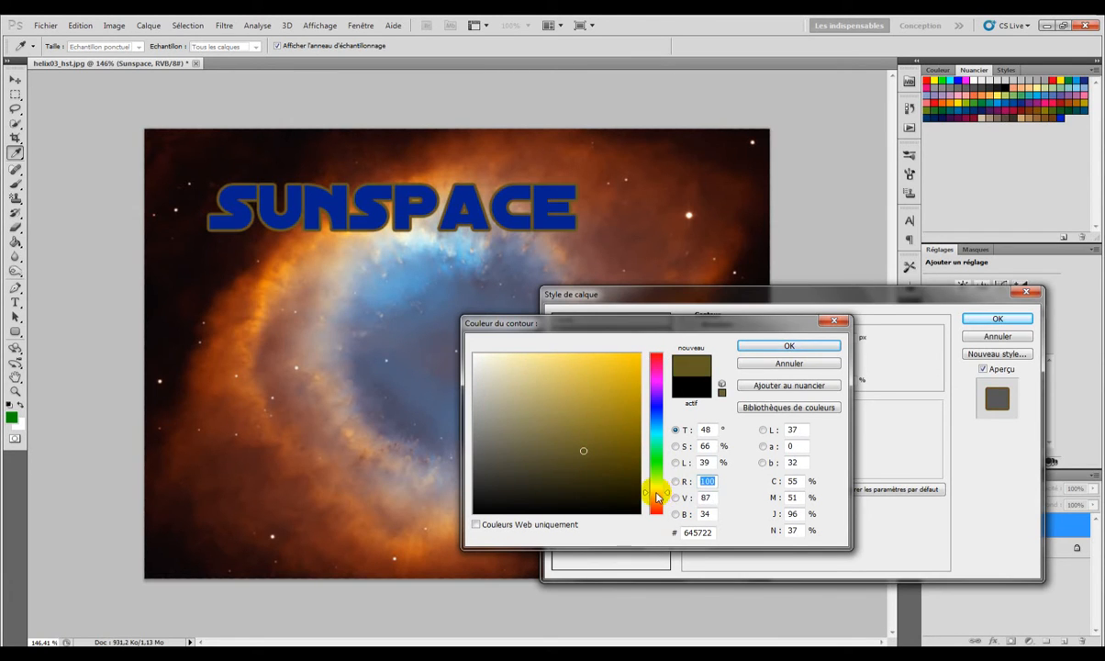
drag(633, 349, 614, 359)
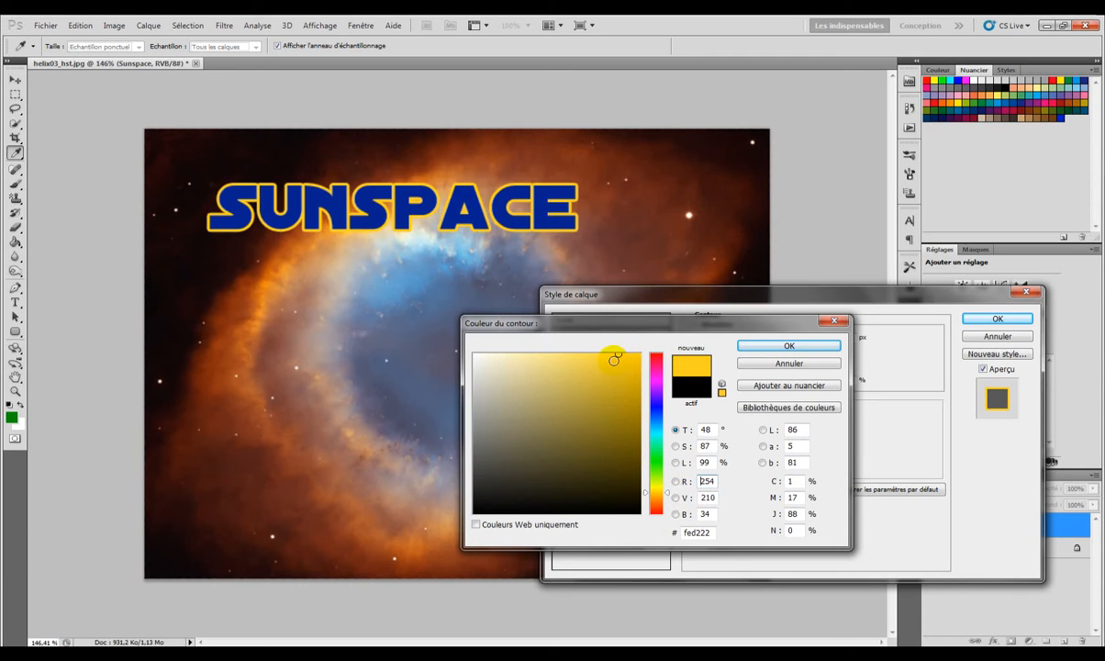
click(789, 347)
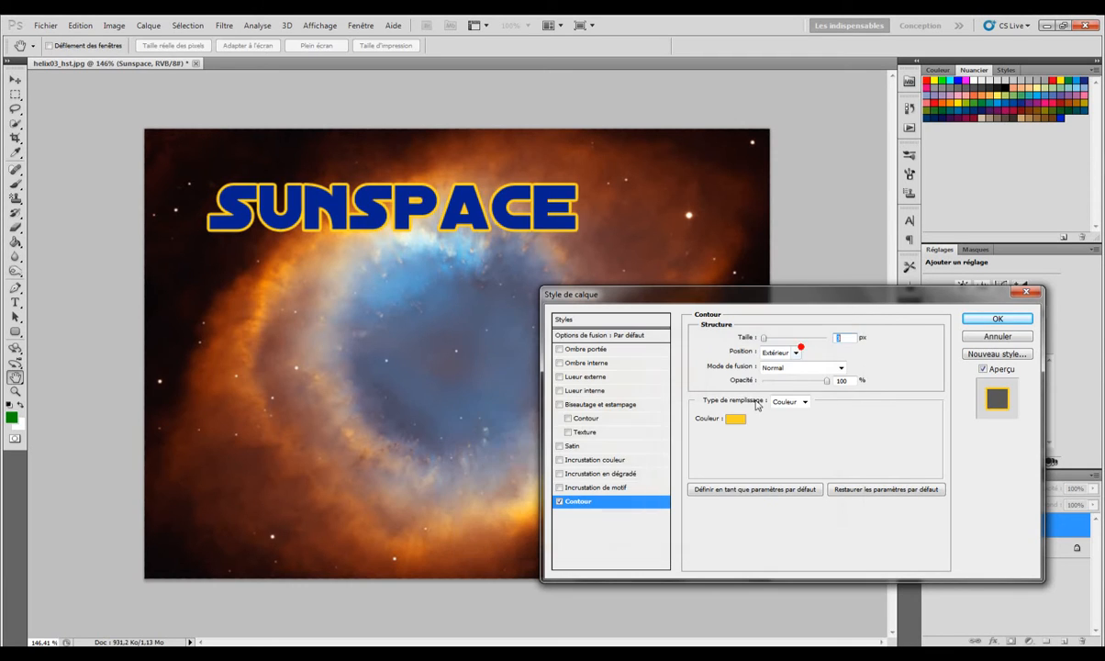
mouse_move(764, 340)
mouse_down()
mouse_move(785, 338)
mouse_move(766, 341)
mouse_up()
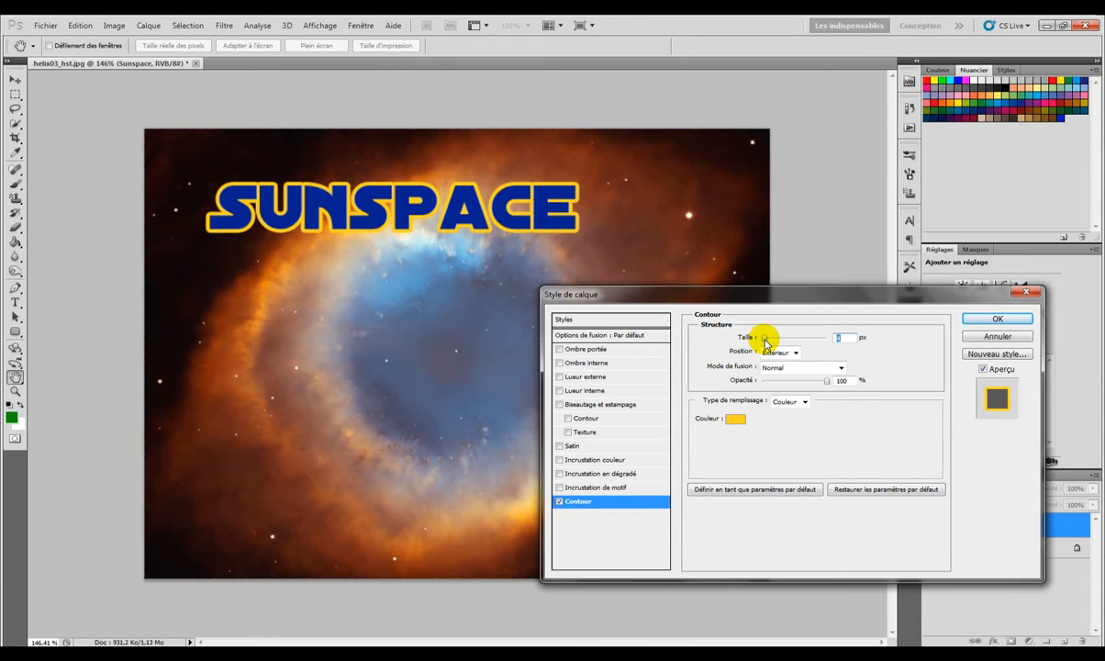
mouse_move(825, 381)
mouse_down()
mouse_move(769, 385)
mouse_move(841, 390)
mouse_up()
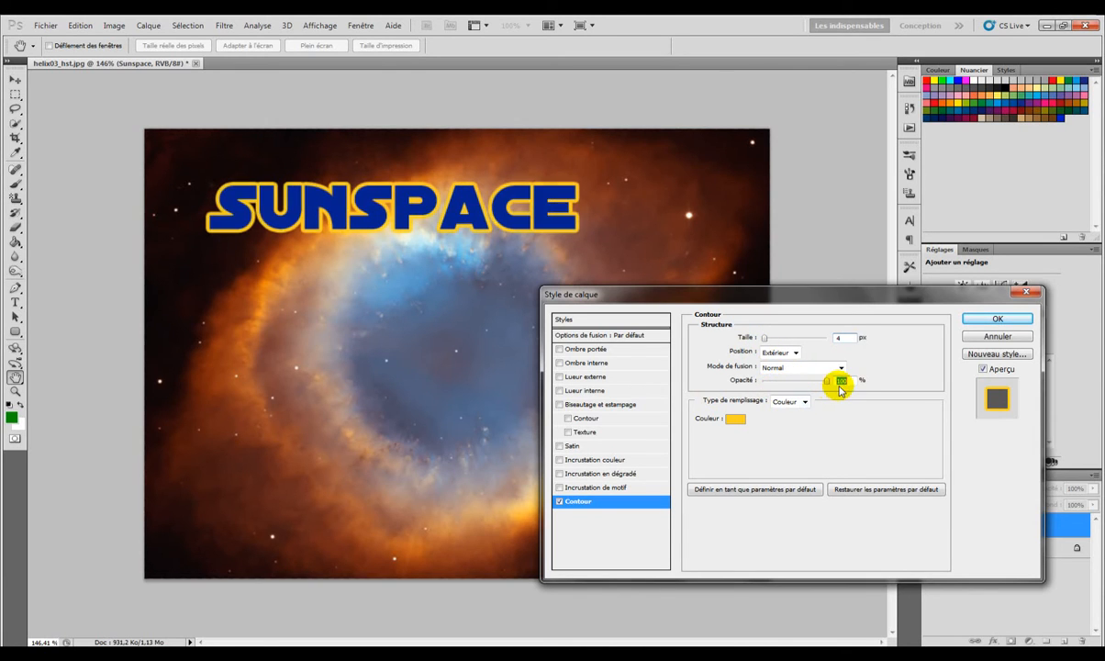
Try the Intérieur and Centre positions for the outline and return it to Extérieur.
click(794, 353)
click(780, 377)
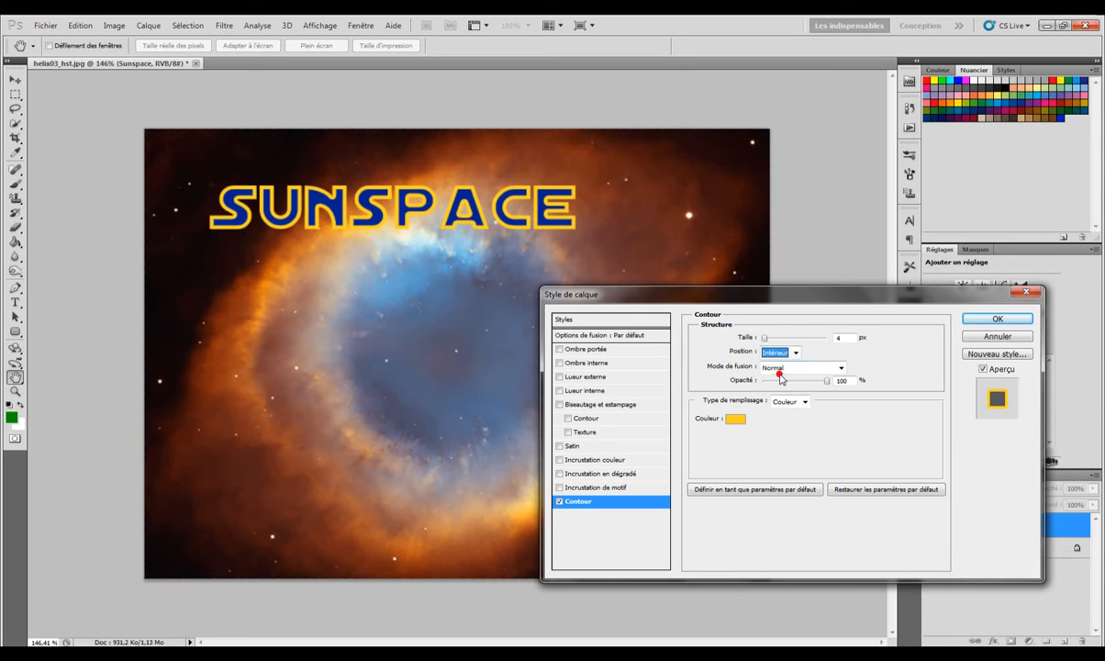
click(794, 353)
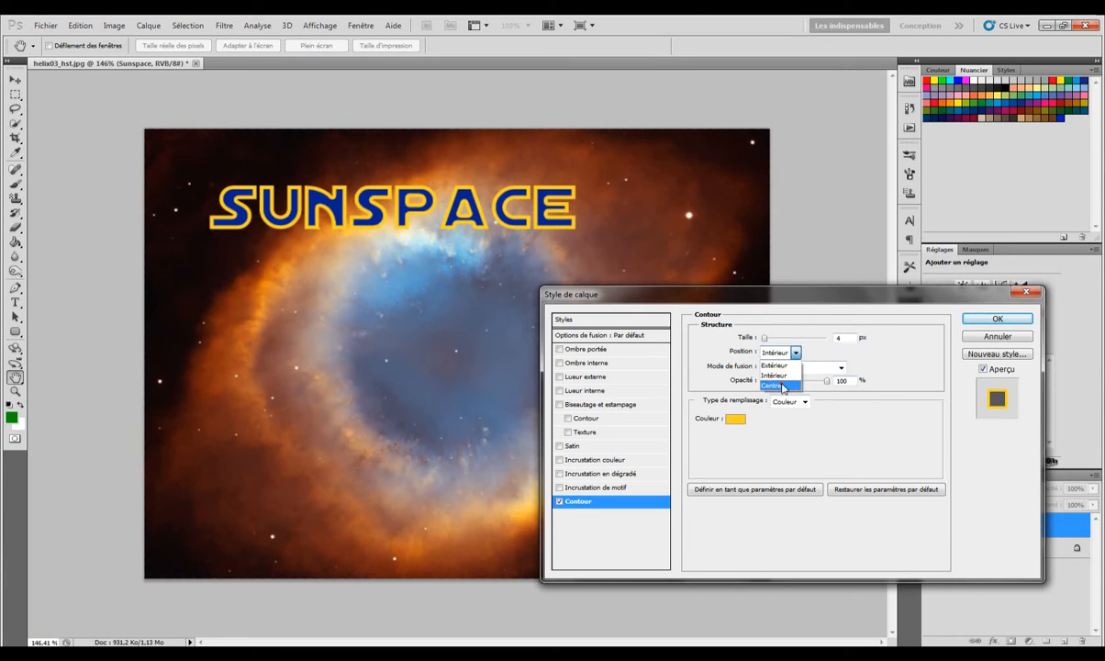
click(780, 384)
click(790, 354)
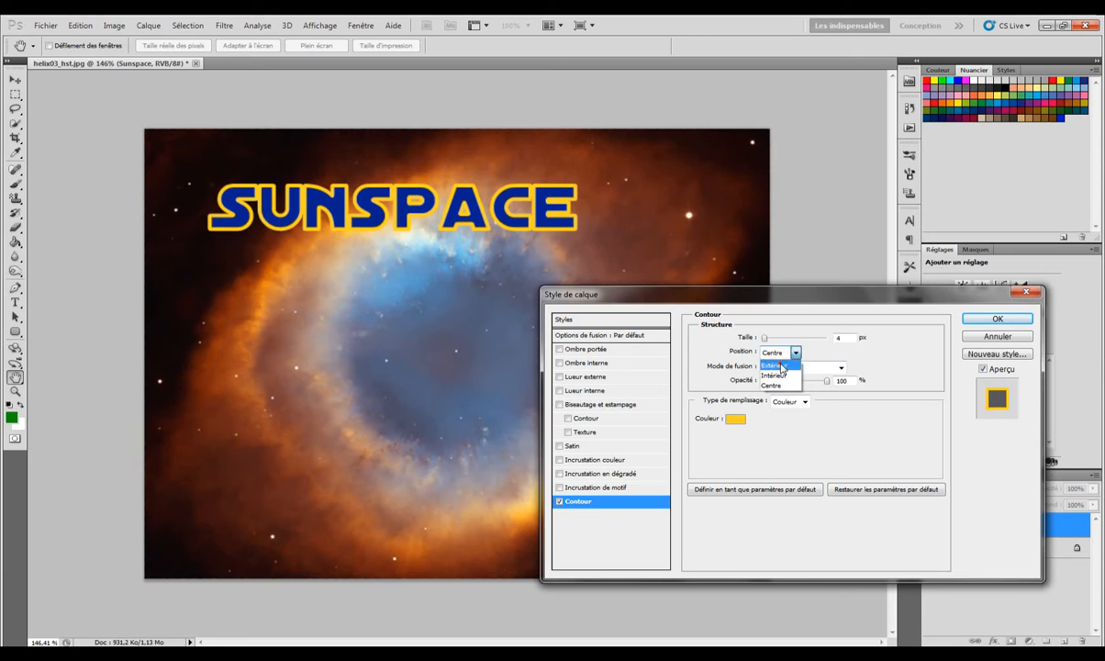
click(774, 367)
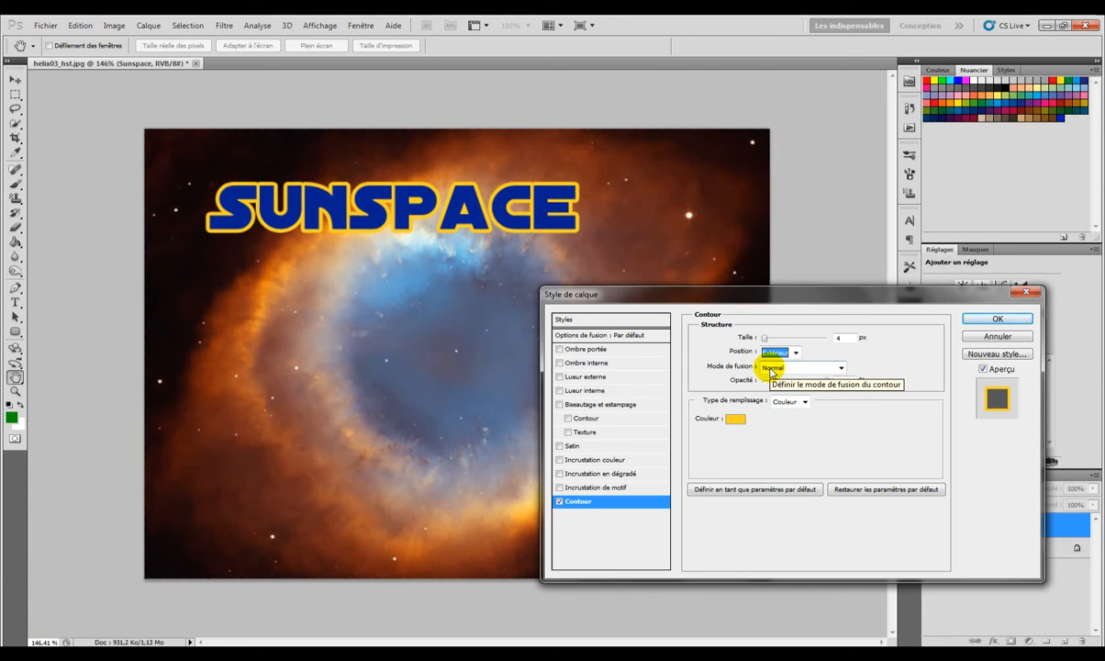
Try the Lumière tamisée blend mode on the outline and return it to Normal.
click(771, 368)
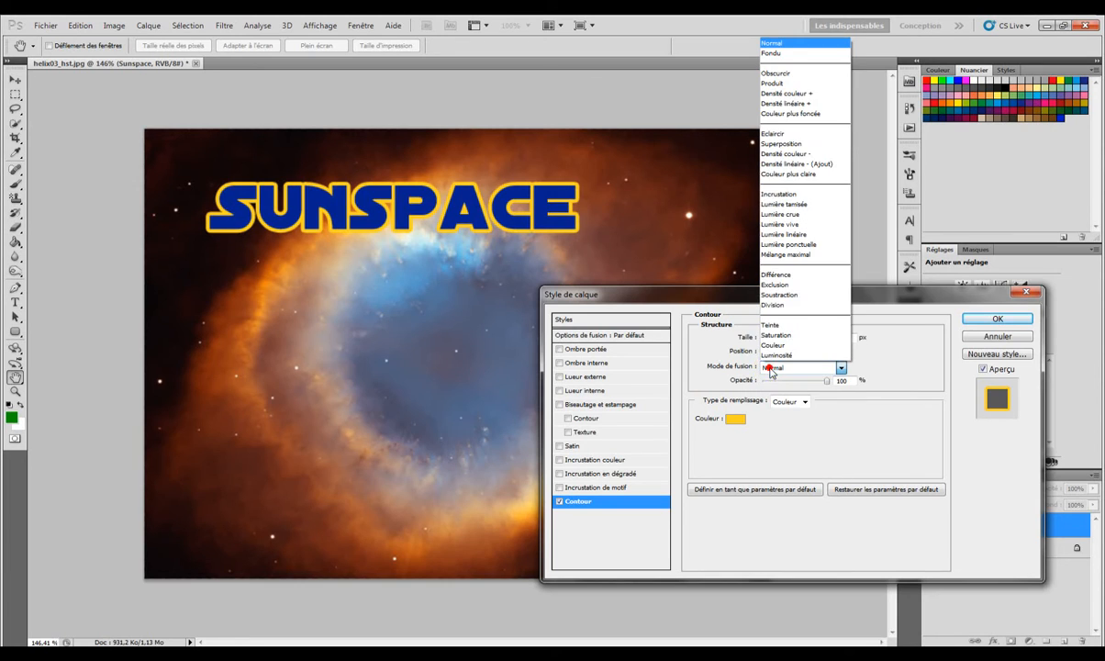
click(817, 205)
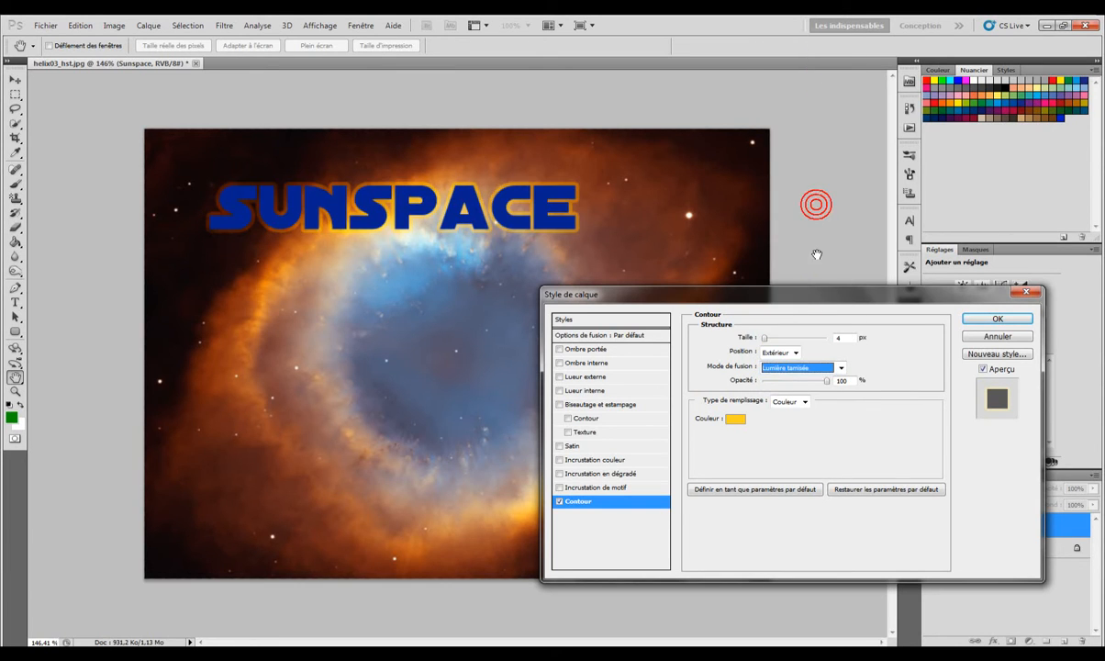
click(797, 367)
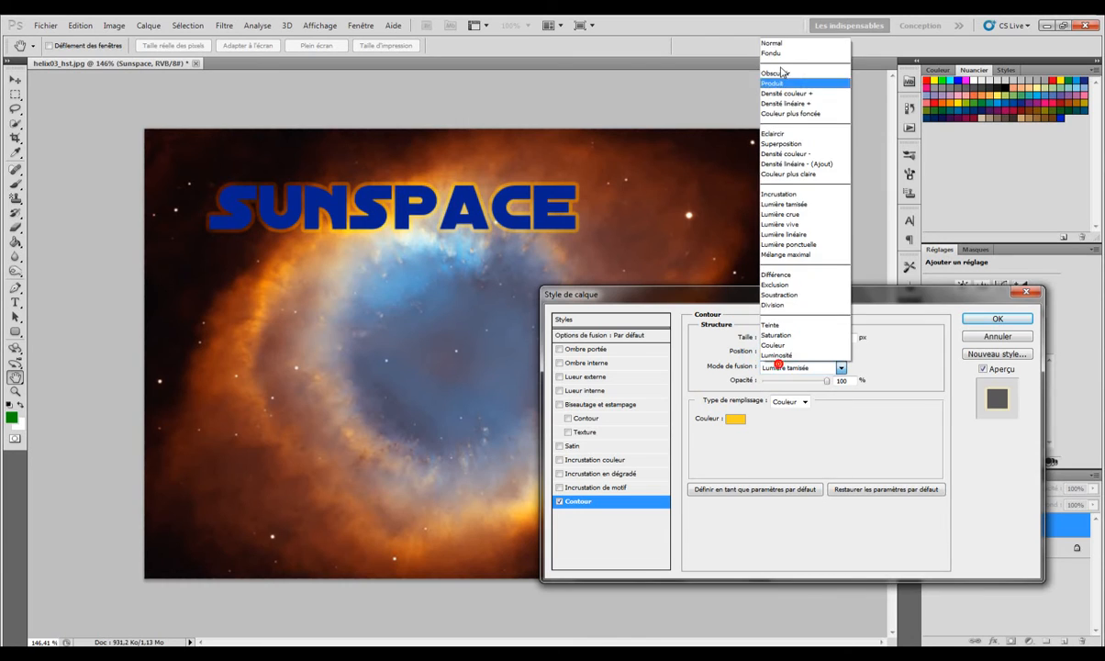
click(778, 43)
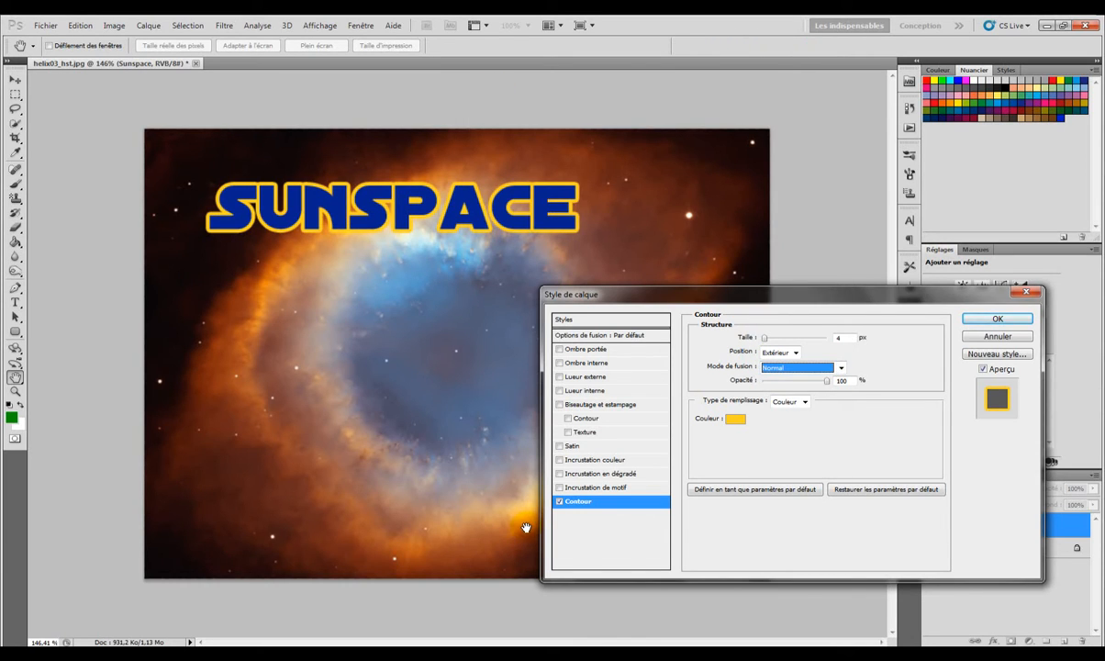
Add a drop shadow (Ombre portée) to the text with a 10 px size, 94% spread and increased distance.
click(588, 350)
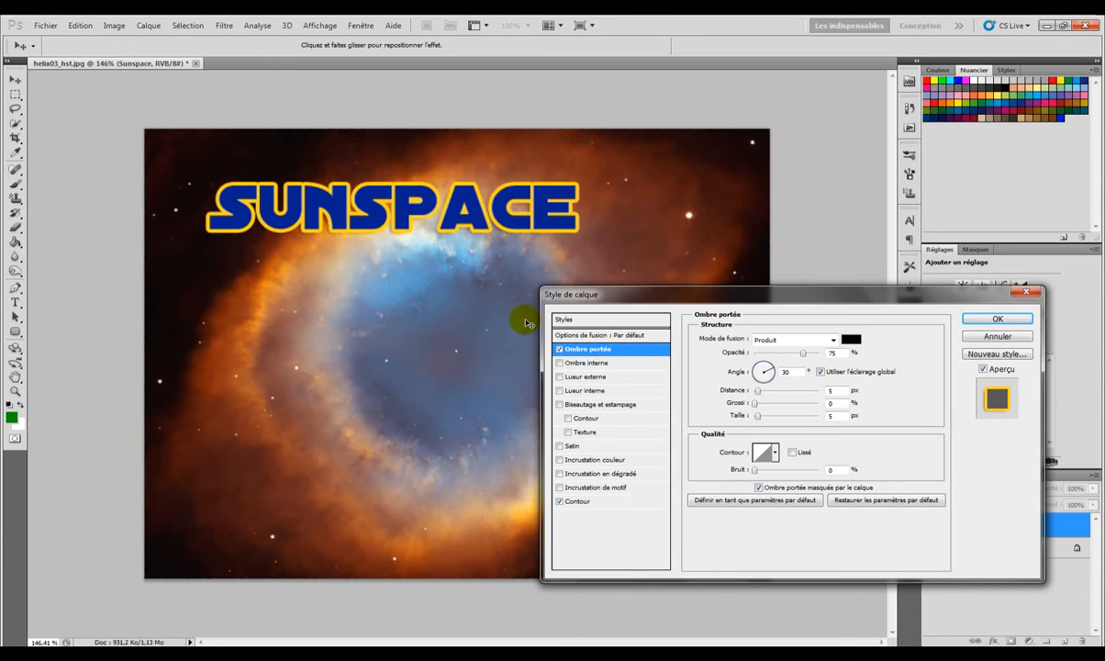
drag(759, 415, 764, 414)
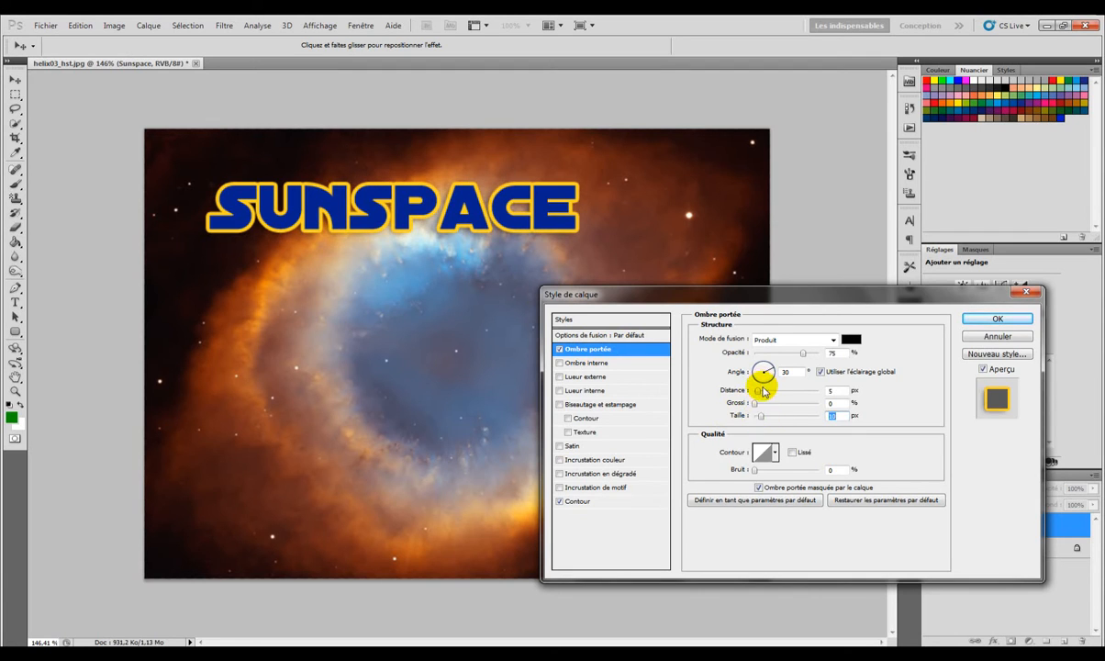
click(761, 405)
mouse_move(762, 408)
mouse_down()
mouse_move(815, 407)
mouse_move(762, 386)
mouse_move(761, 400)
mouse_up()
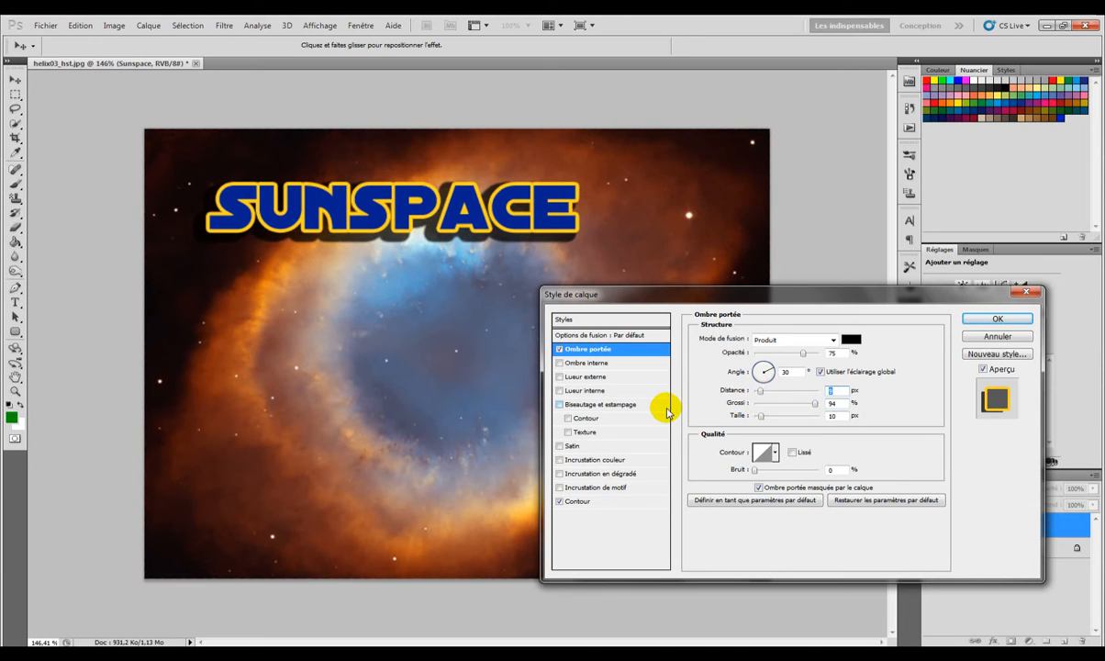
Add an inner shadow (Ombre interne) to the text and adjust its lighting angle.
click(582, 364)
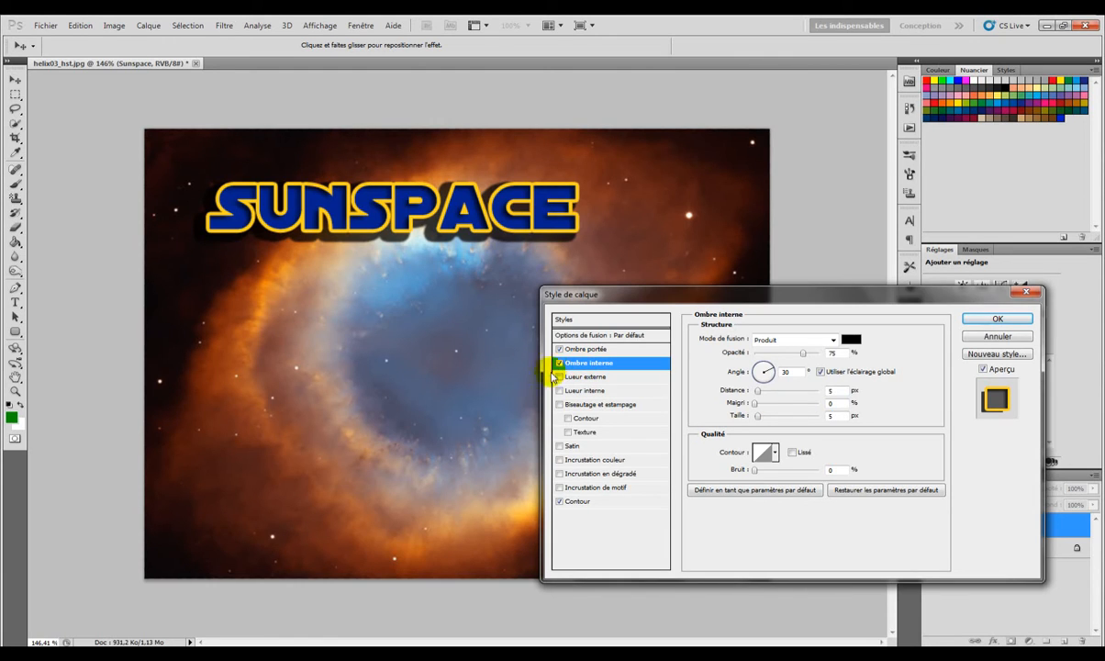
drag(749, 379, 773, 372)
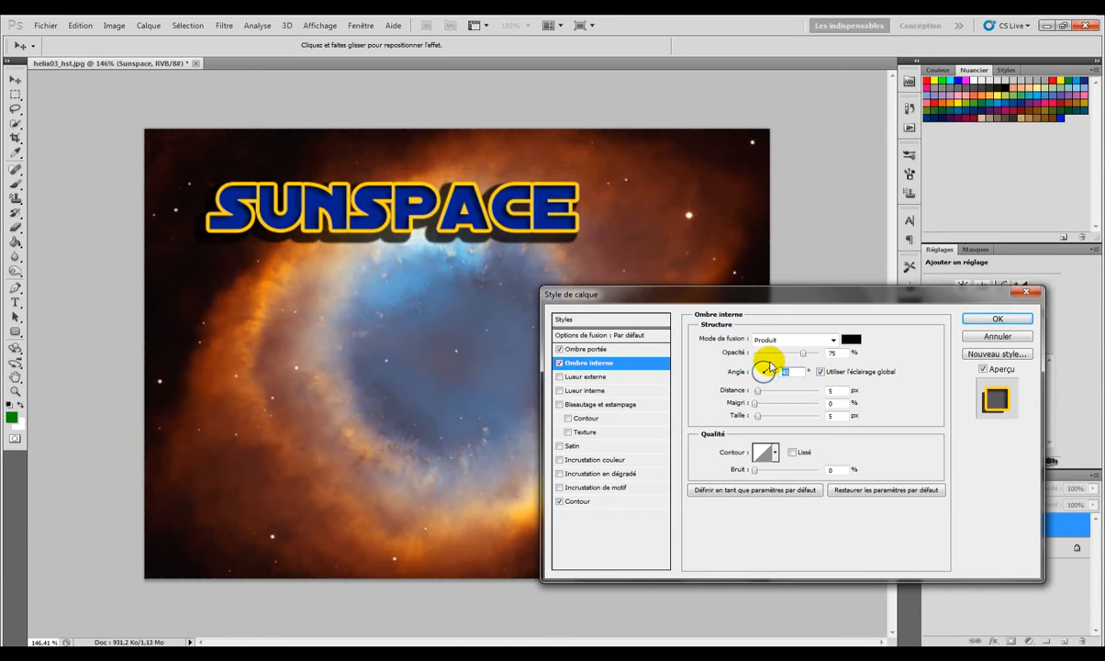
Add an outer glow (Lueur externe) to the text and set its colour to bright green.
click(586, 378)
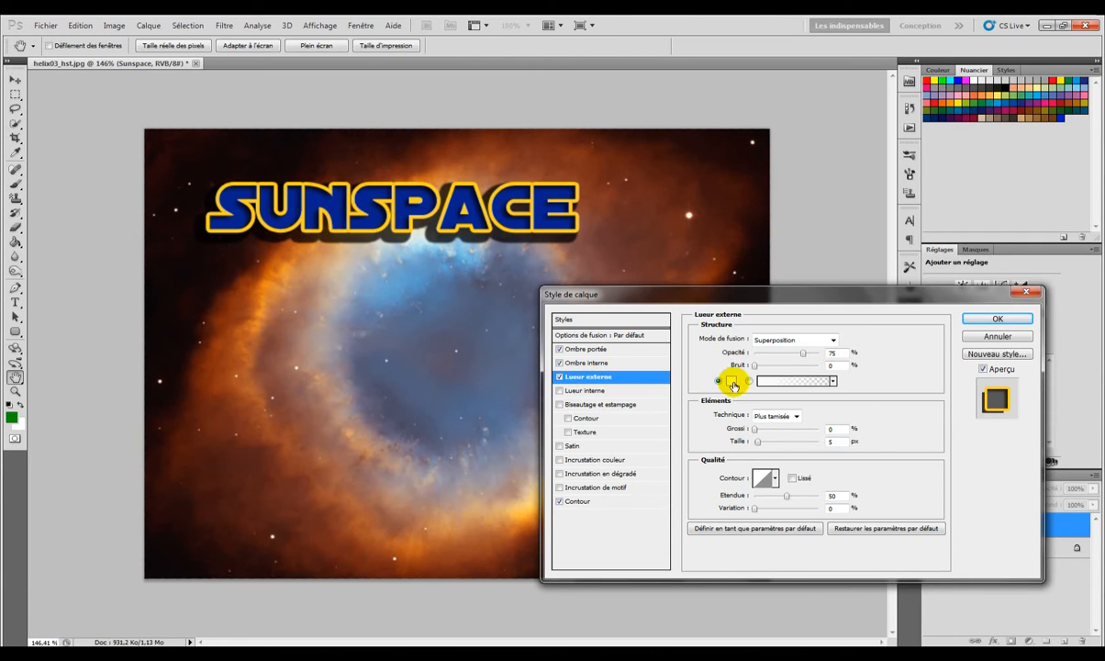
click(731, 380)
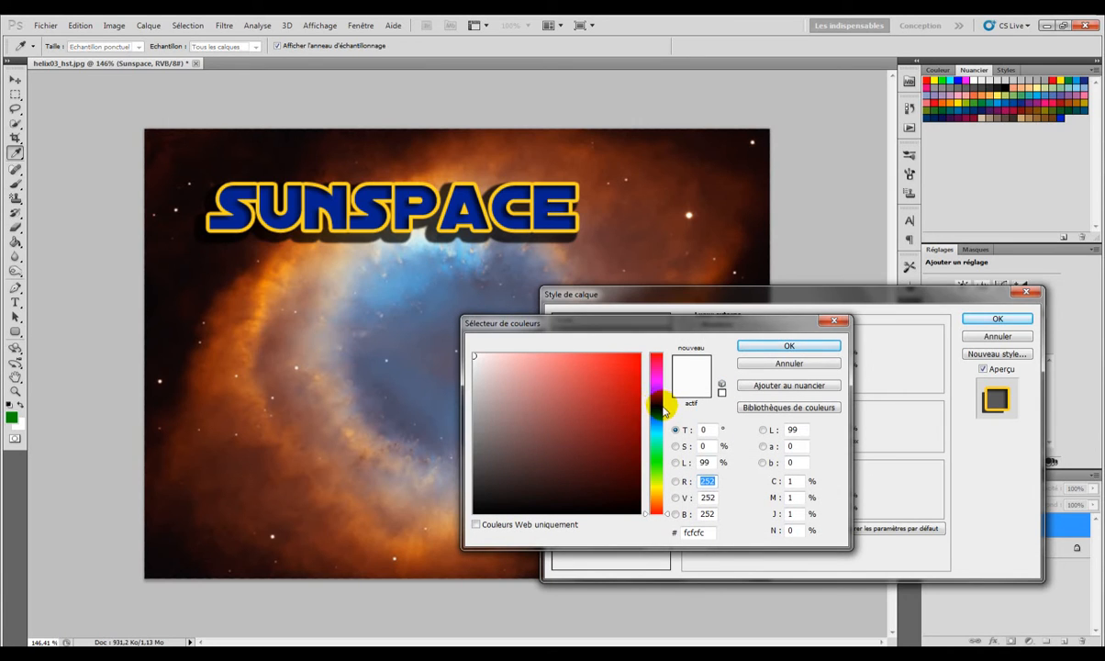
drag(654, 358, 658, 484)
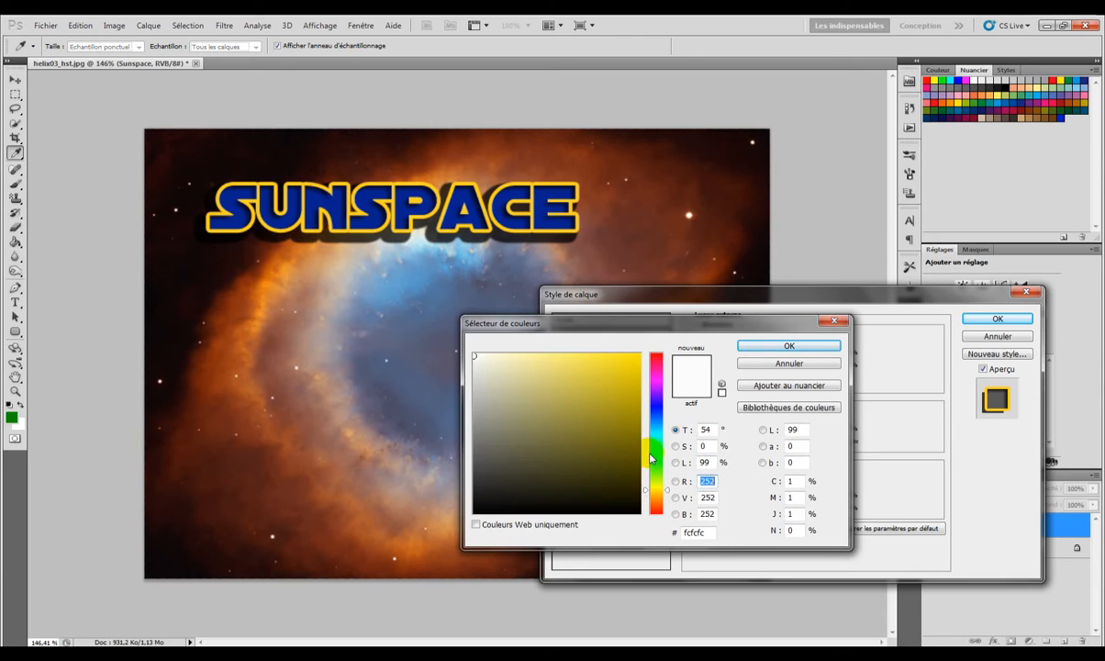
click(634, 368)
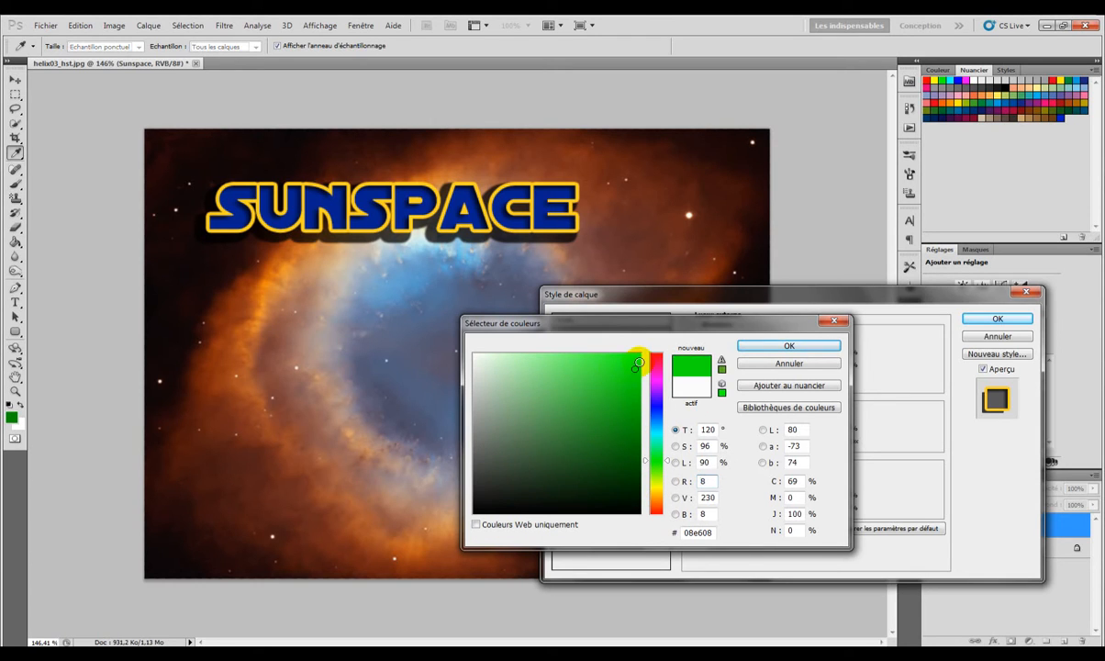
click(787, 346)
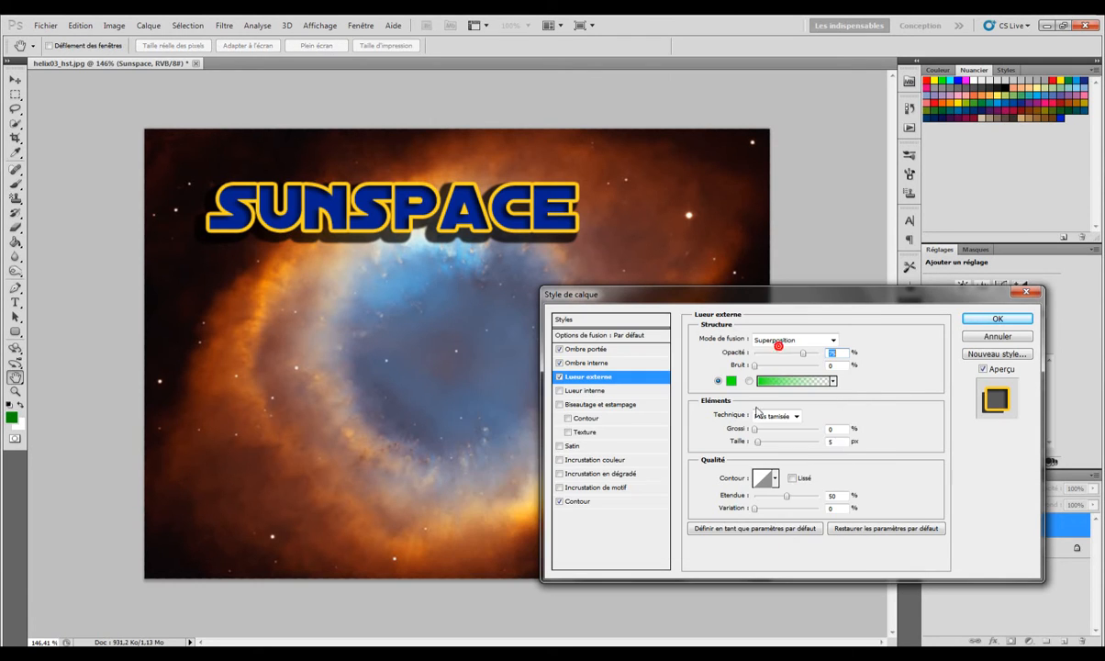
Set the outer glow to Normal blend mode, 38 px size, 30% range (Etendue) and about 29% opacity.
click(776, 340)
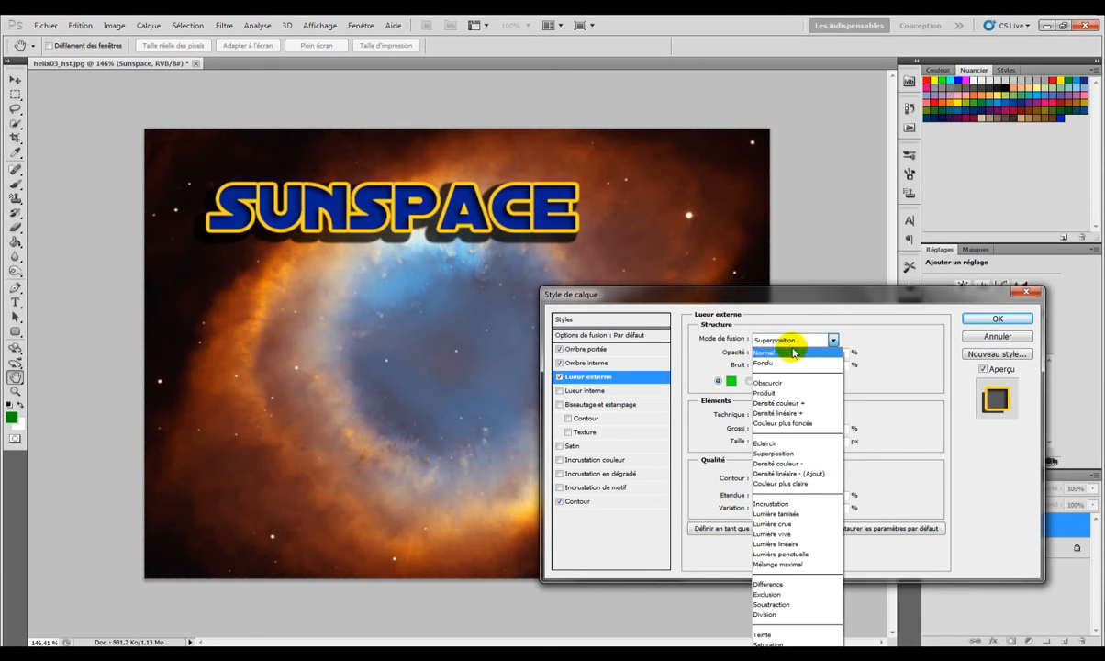
click(773, 354)
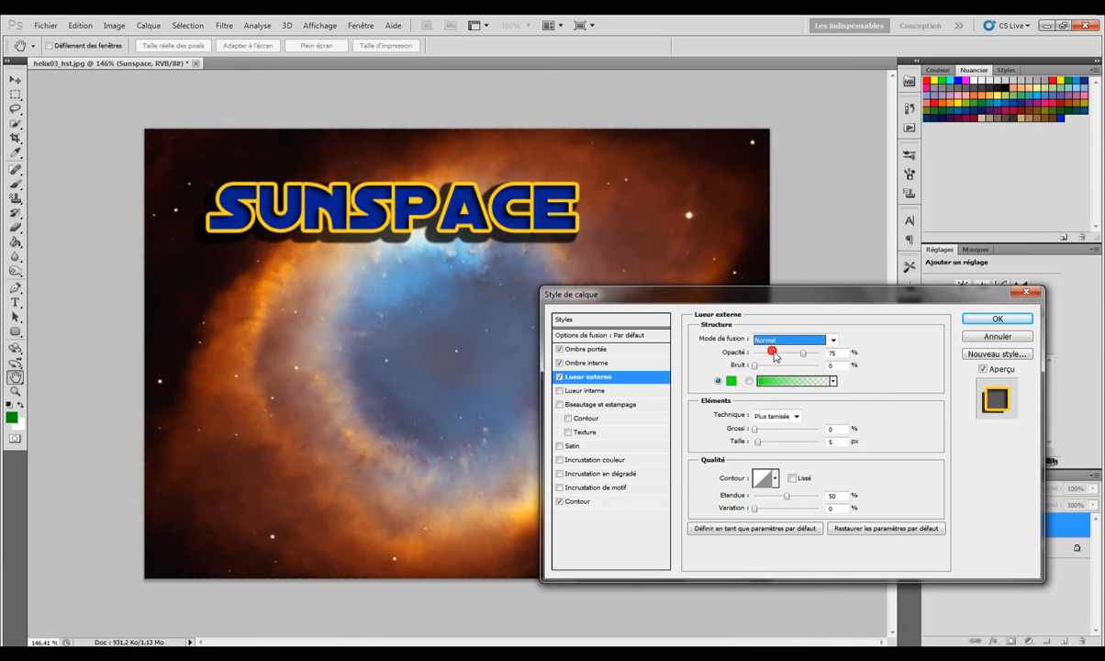
drag(758, 444, 778, 443)
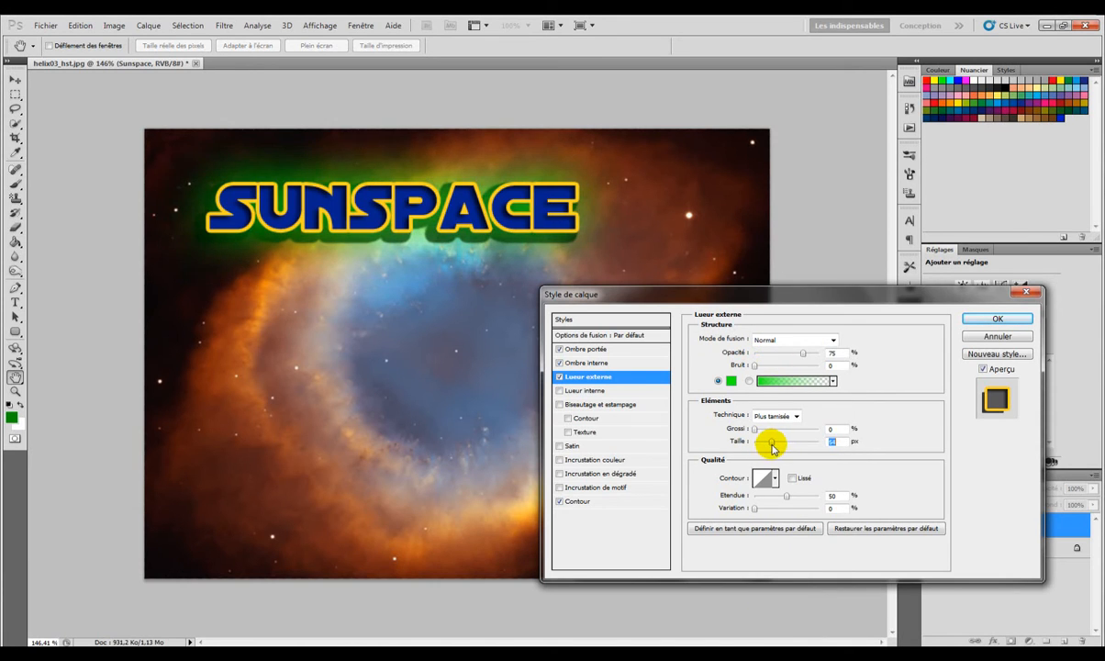
drag(785, 446, 773, 496)
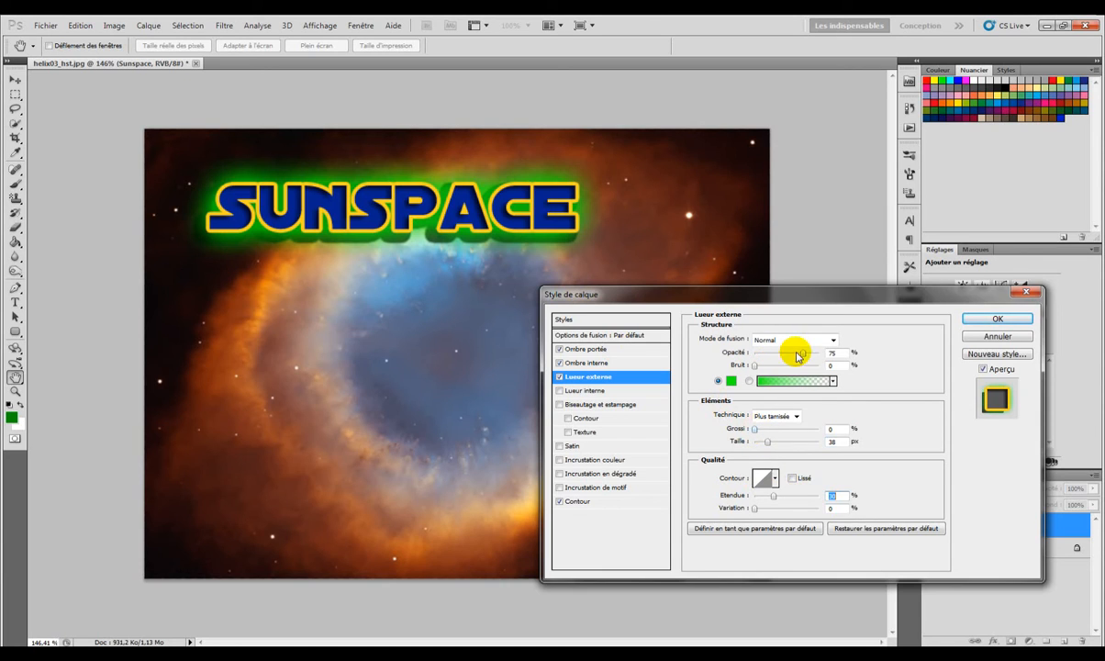
drag(801, 356, 763, 359)
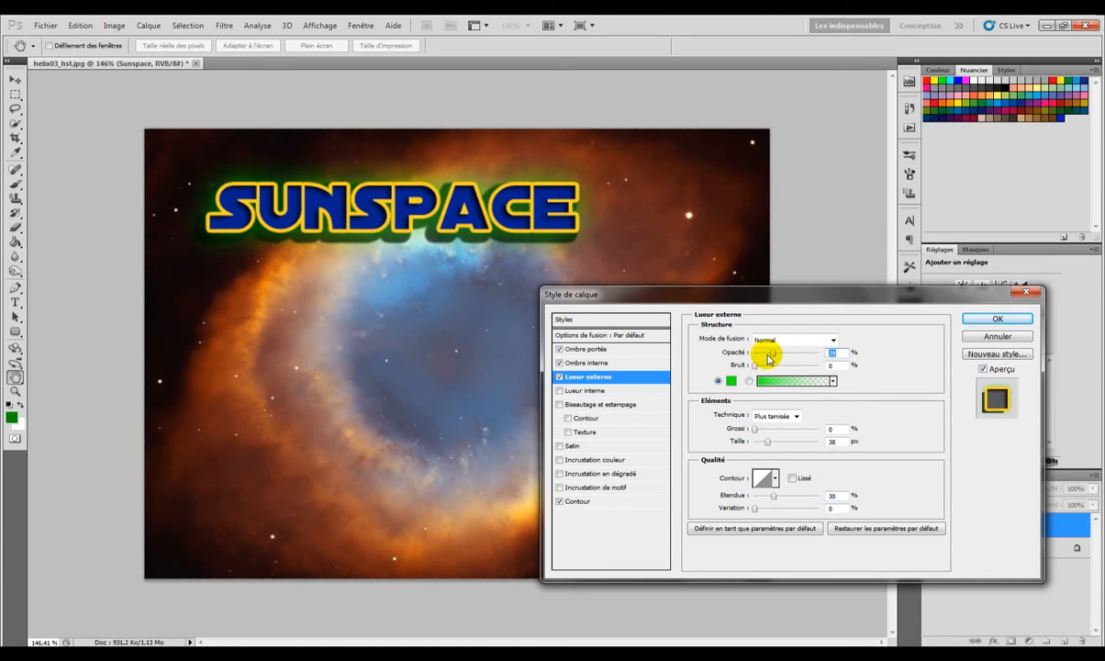
Add an inner glow (Lueur interne) to the text and fine-tune its size.
click(584, 393)
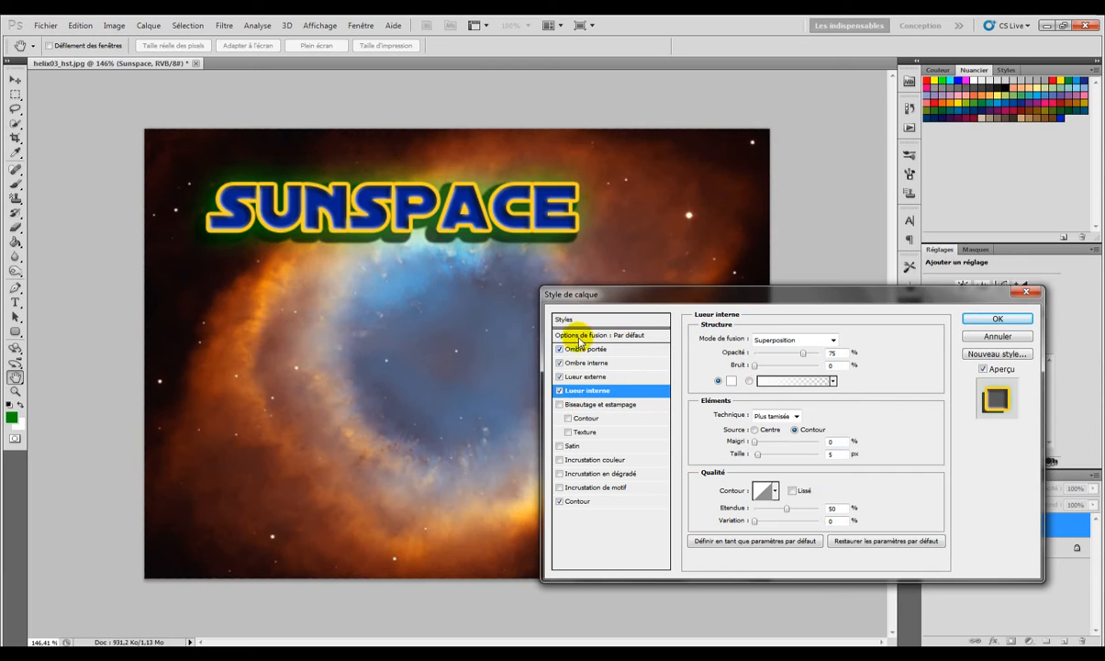
click(761, 447)
drag(758, 456, 758, 455)
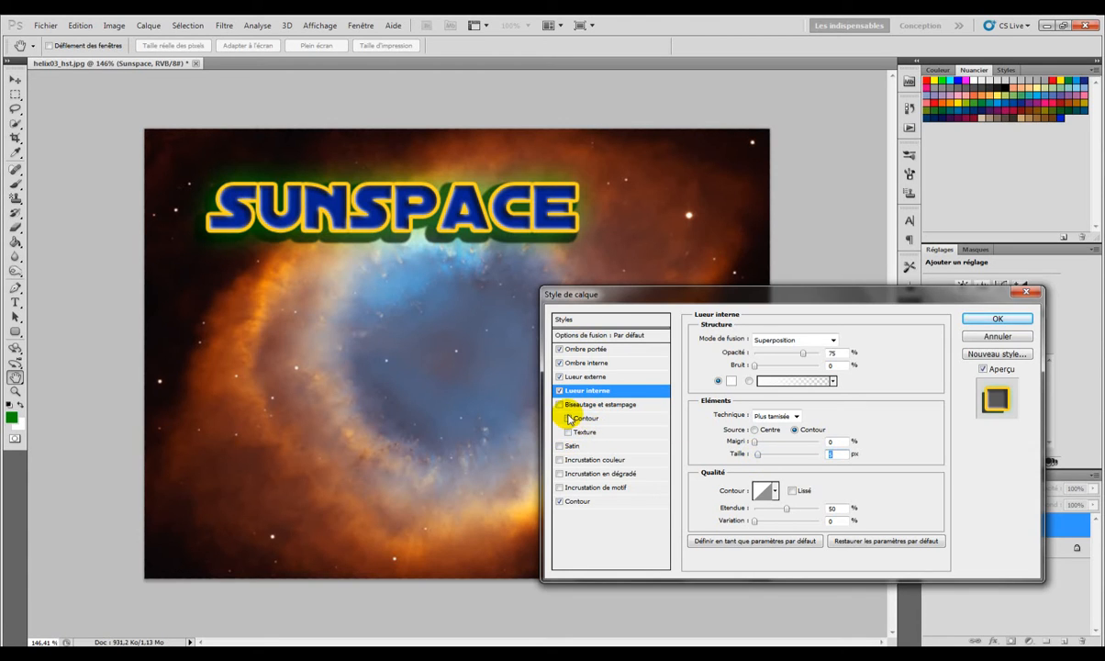
Try a pattern overlay (Incrustation de motif) on the text, disable it again and apply the other layer effects.
click(601, 488)
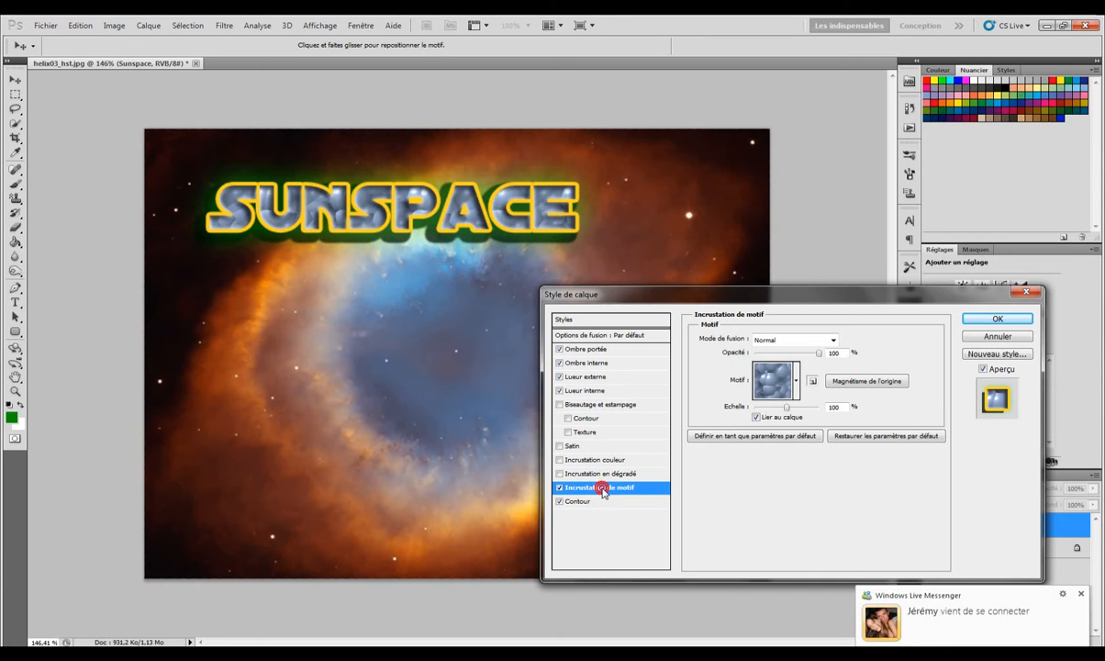
click(570, 488)
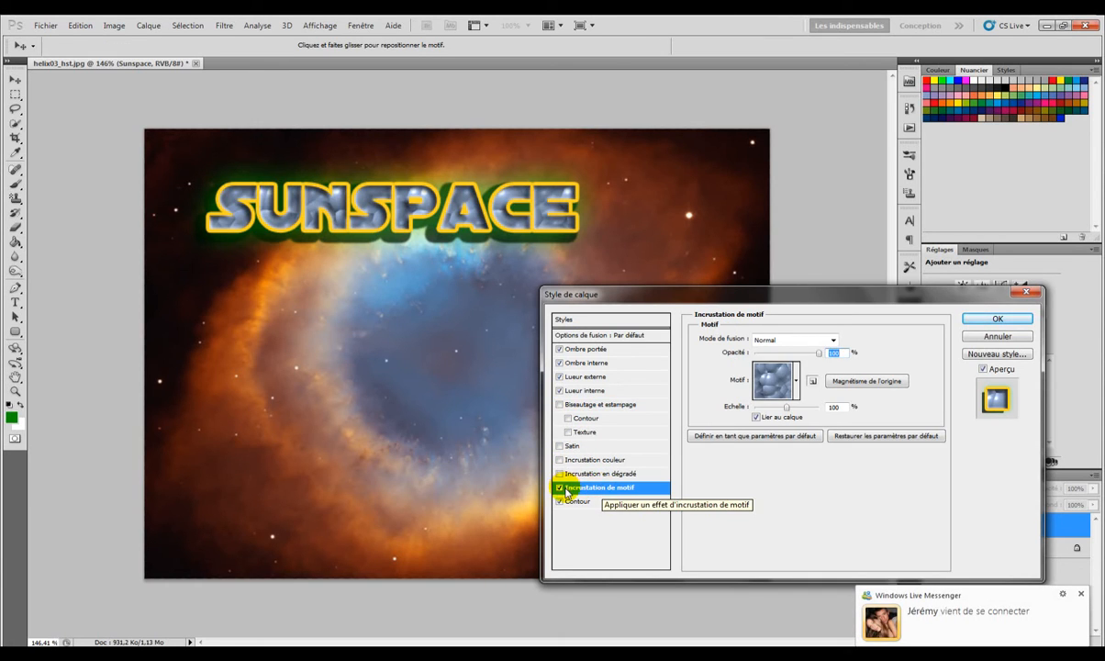
click(561, 487)
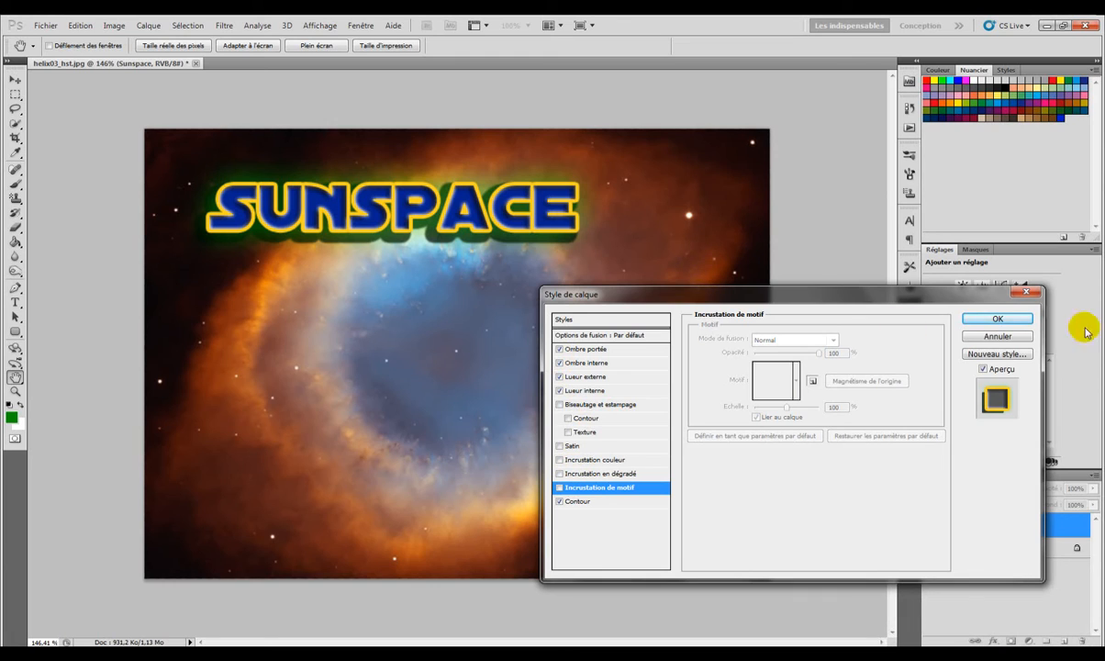
click(981, 317)
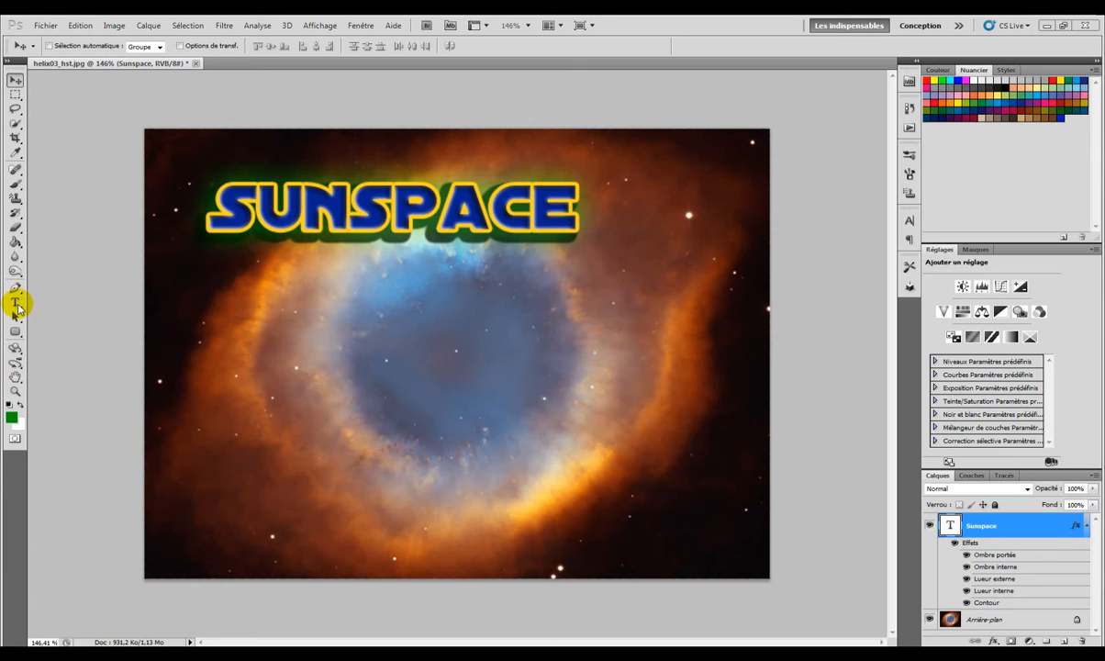
Warp the Sunspace text (Déformer le texte) with the horizontal Arc style.
click(15, 304)
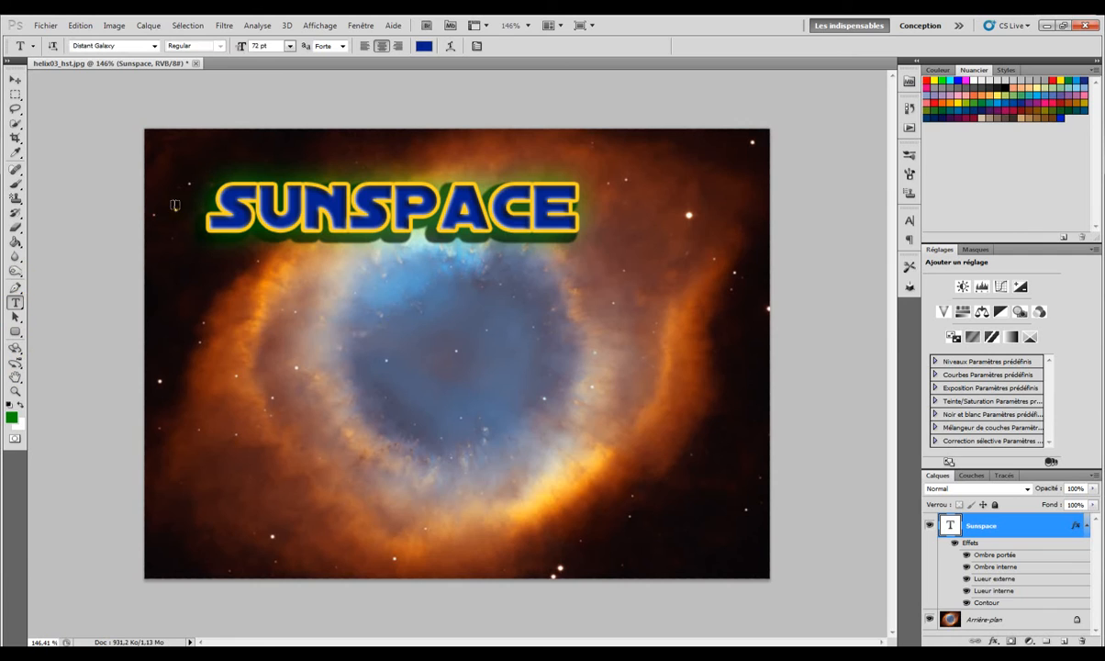
right_click(294, 208)
click(260, 200)
click(280, 202)
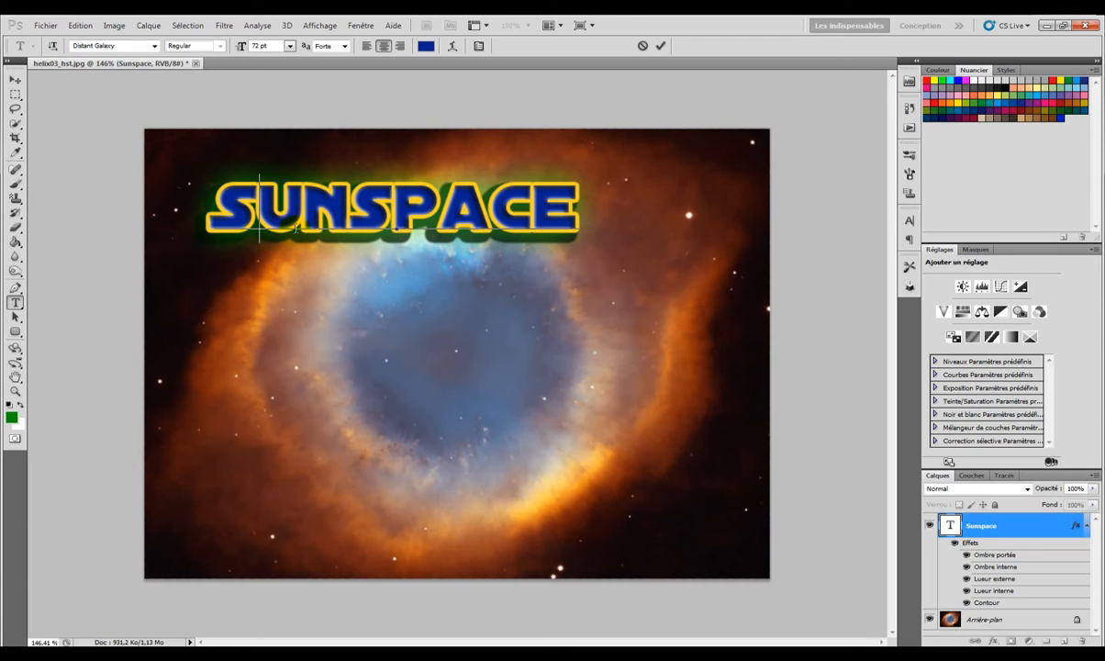
right_click(295, 227)
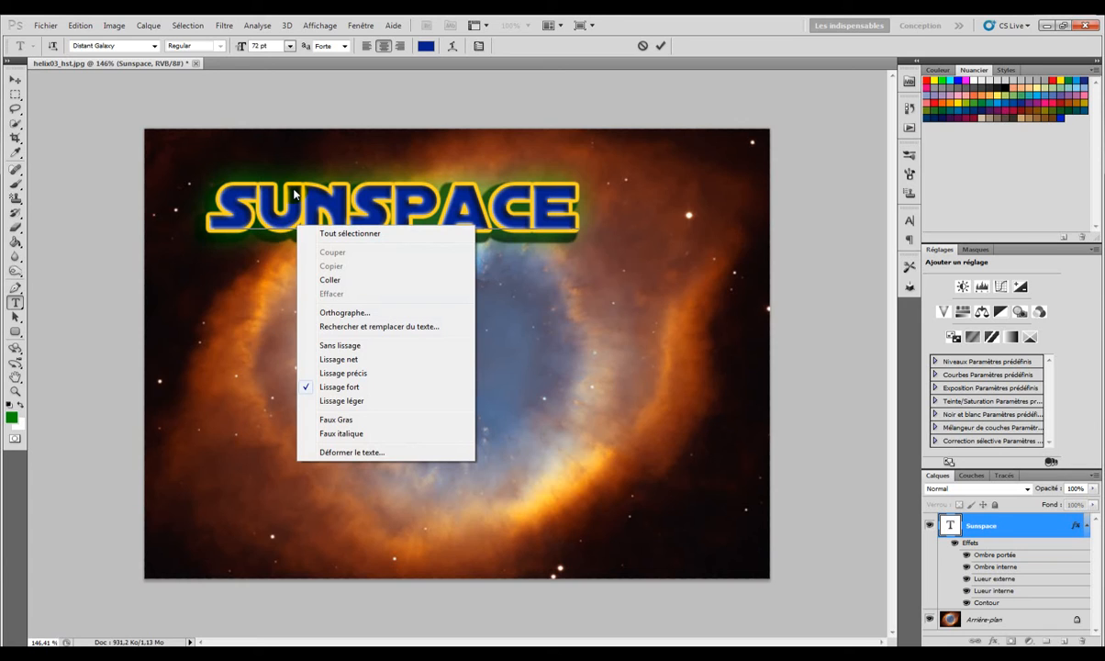
click(354, 453)
click(885, 216)
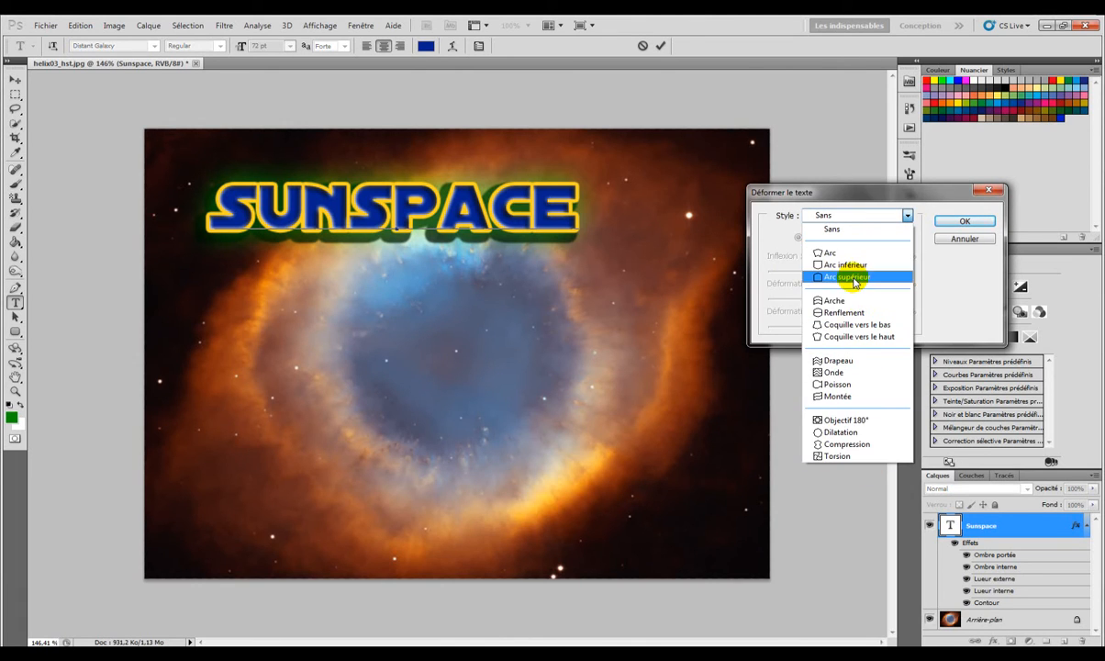
click(841, 252)
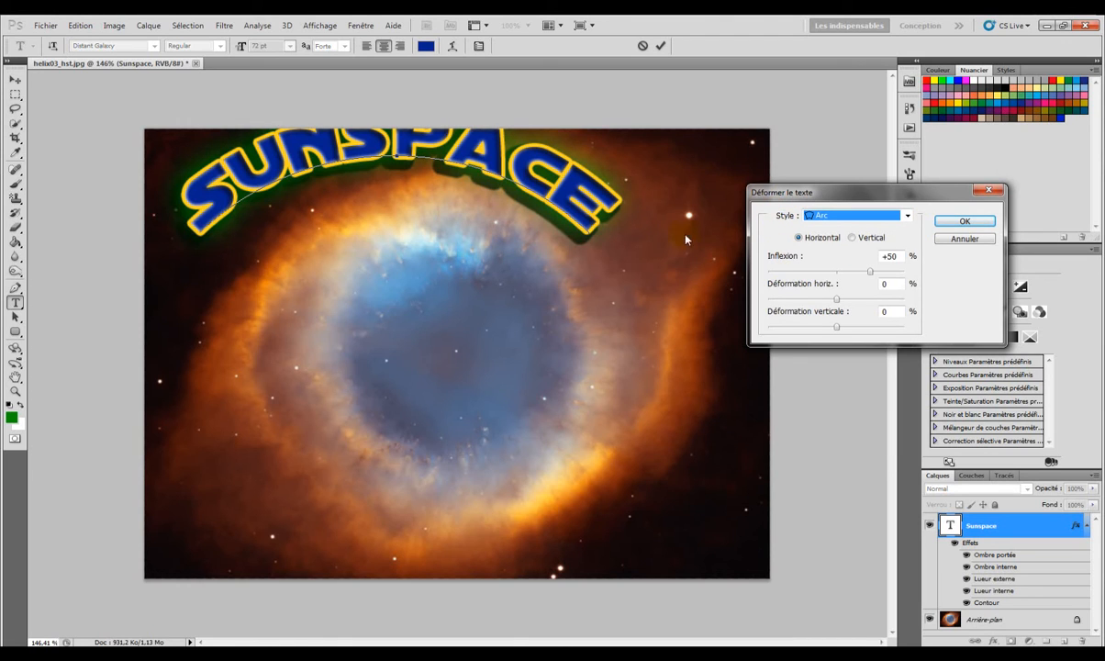
Reduce the arc's bend (Inflexion) to slightly under +35%, apply the warp and move the title down and right over the nebula.
drag(870, 272, 861, 275)
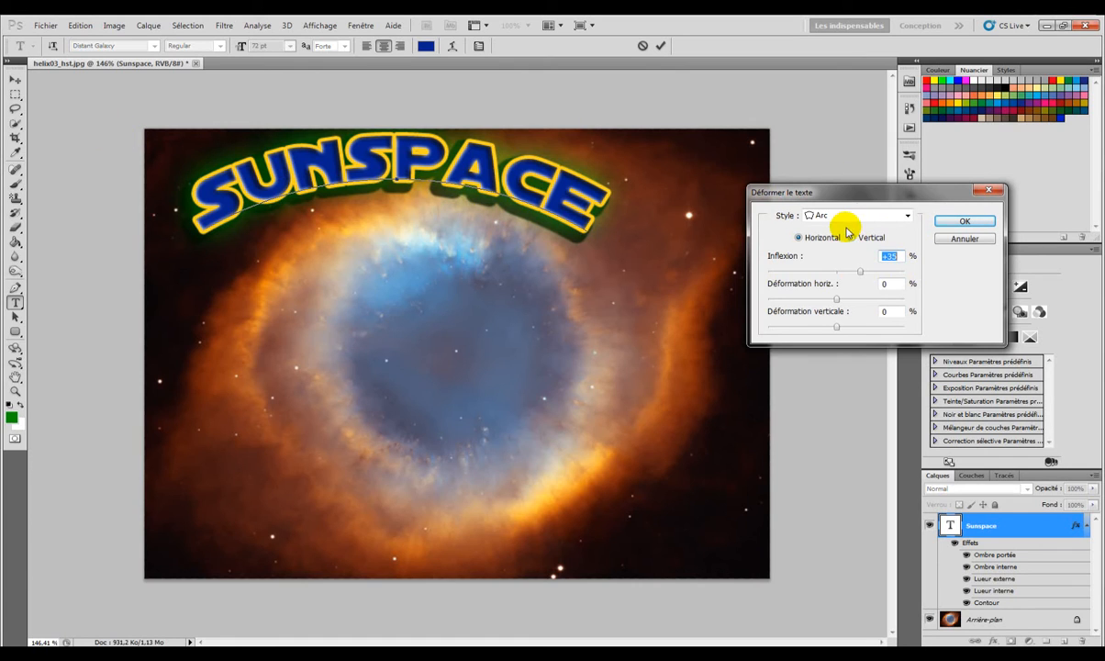
drag(860, 272, 858, 276)
click(975, 221)
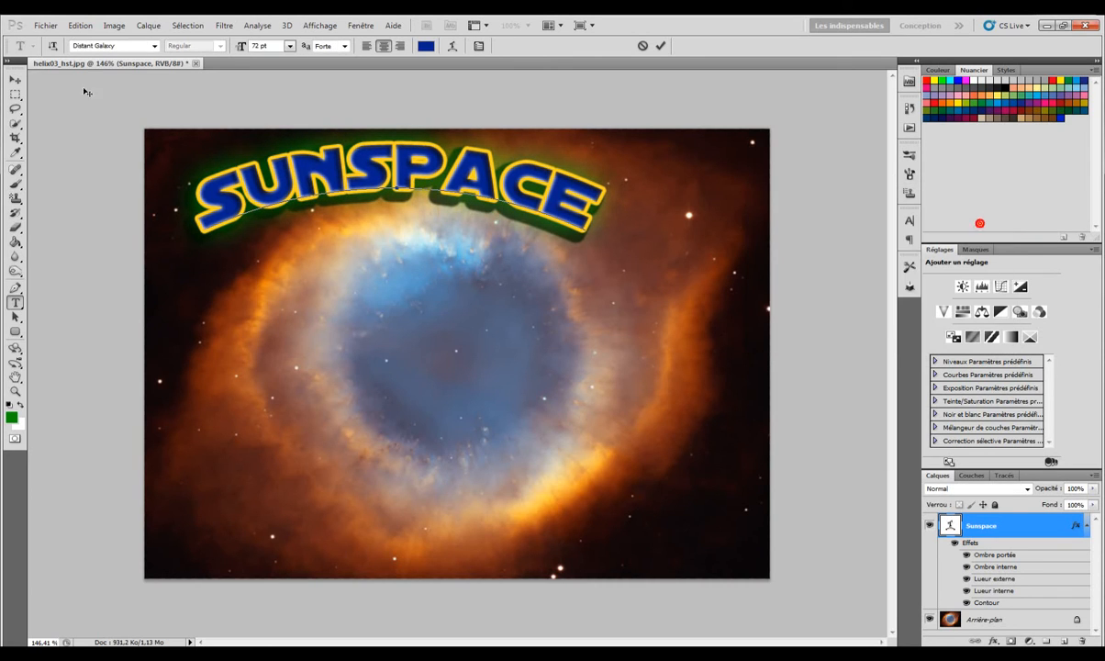
click(14, 80)
drag(322, 166, 369, 188)
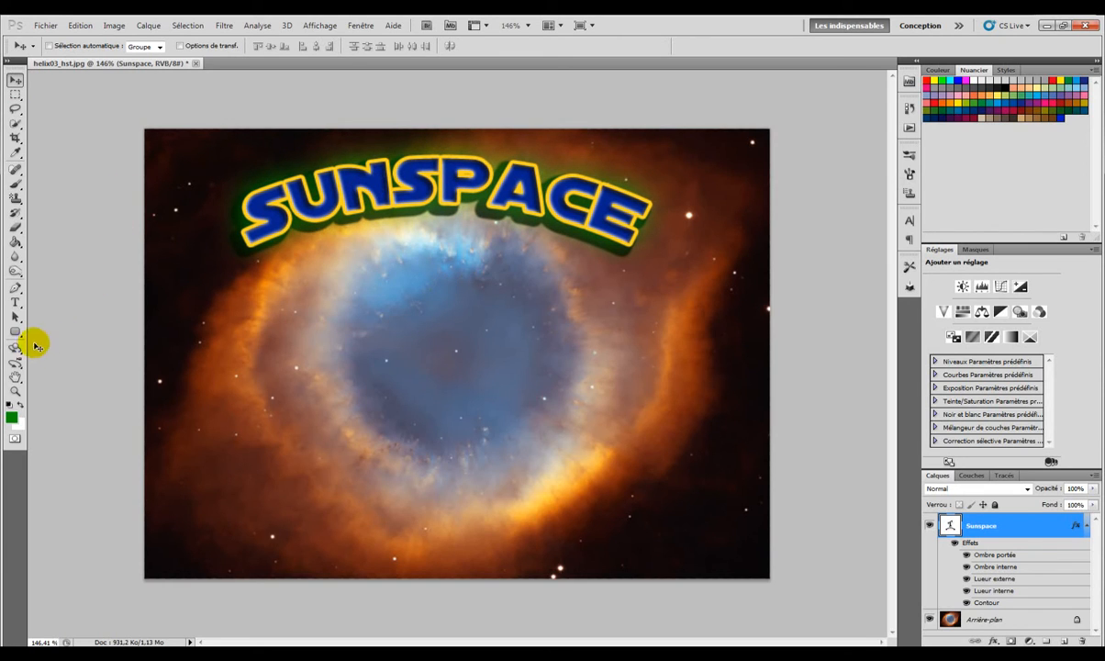
click(16, 306)
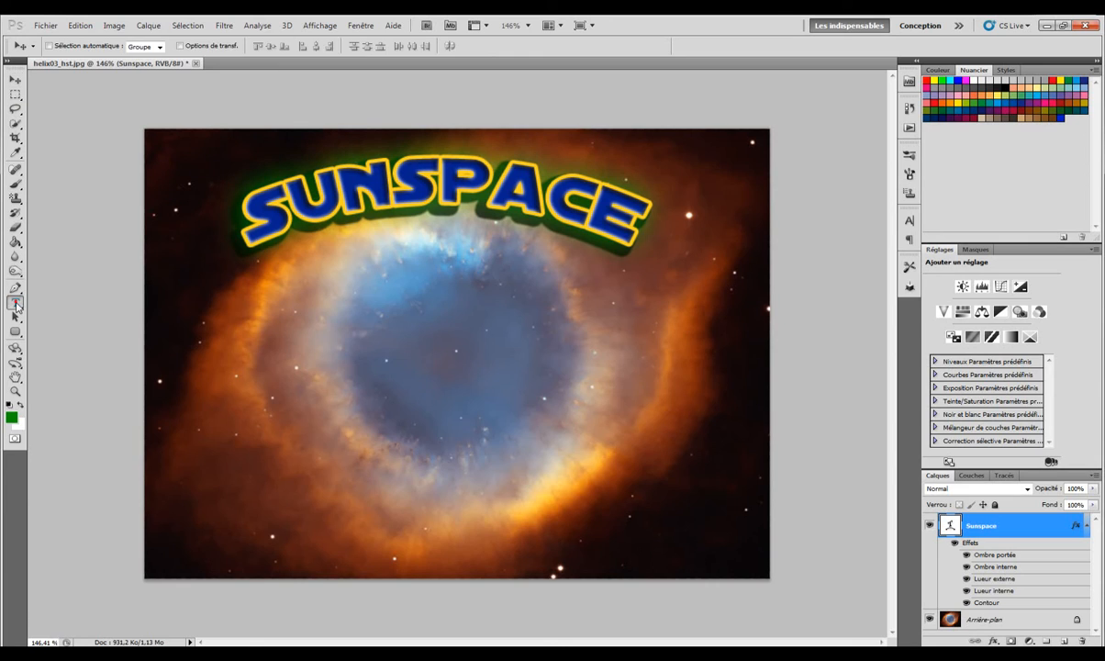
right_click(321, 198)
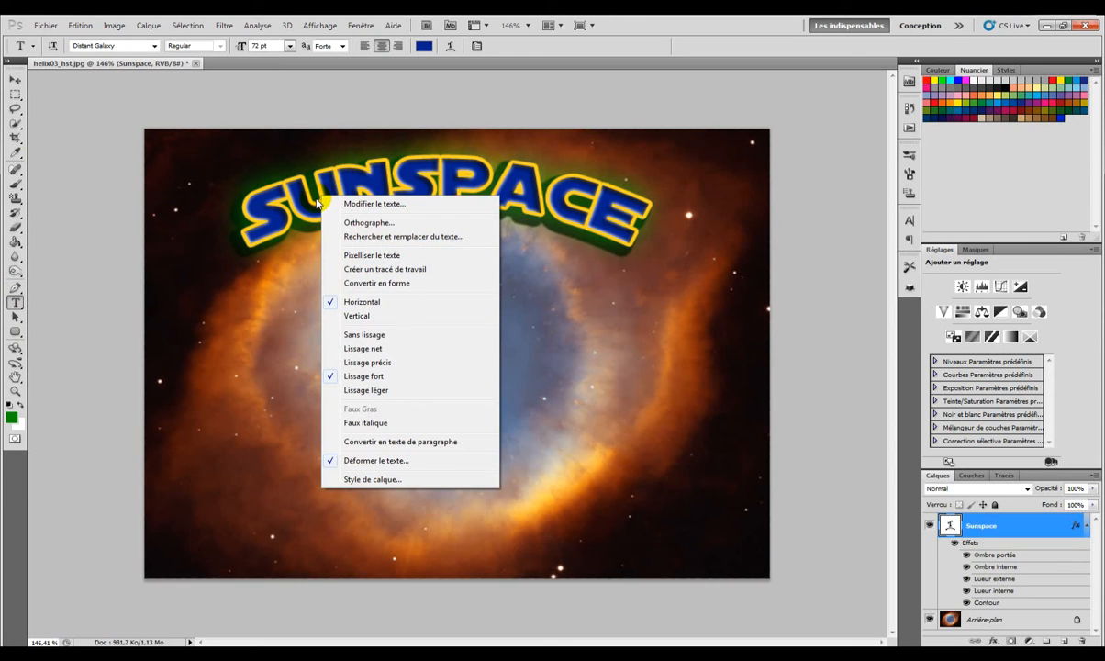
click(327, 203)
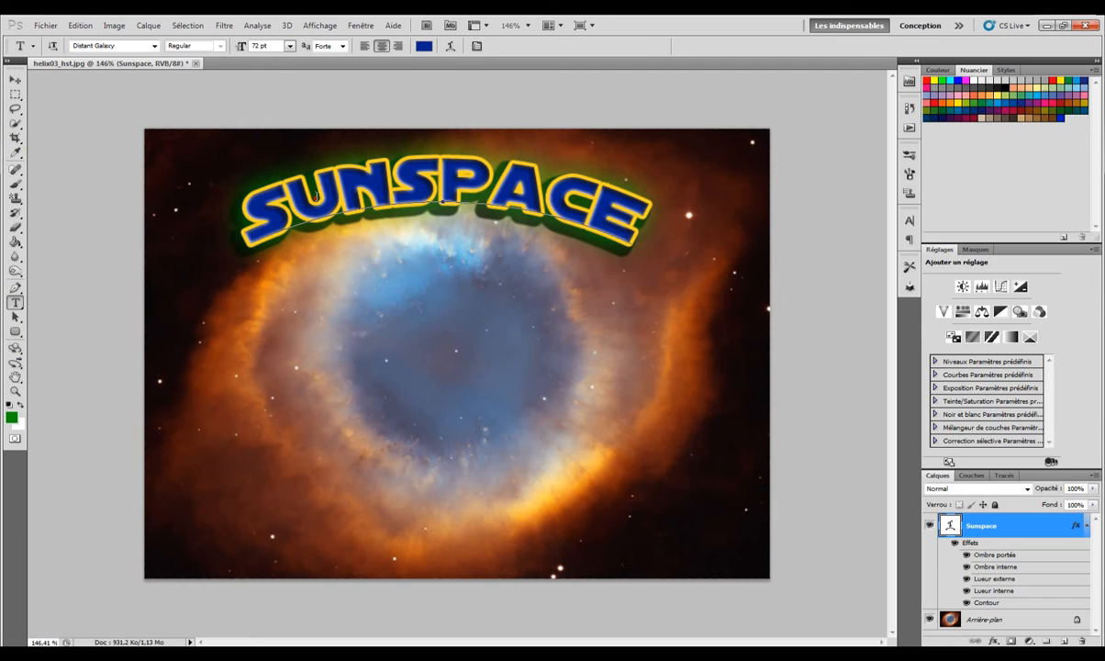
right_click(317, 200)
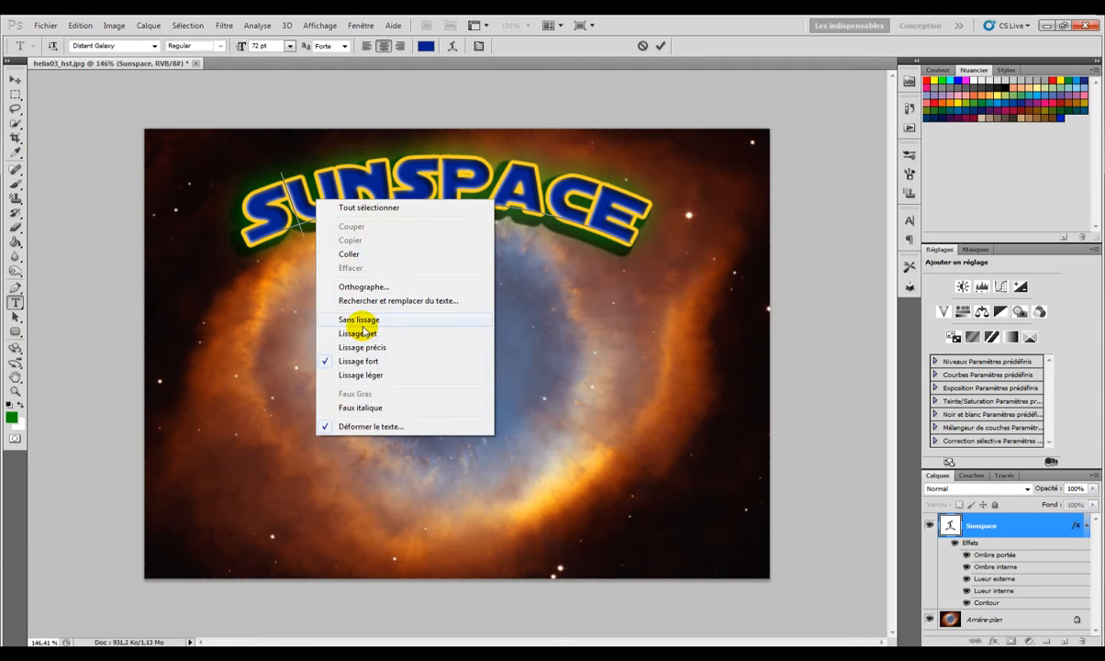
click(22, 104)
Start a free transform on the title, rotating it to about -25.5° and moving it along the nebula ring's upper-left edge.
click(17, 95)
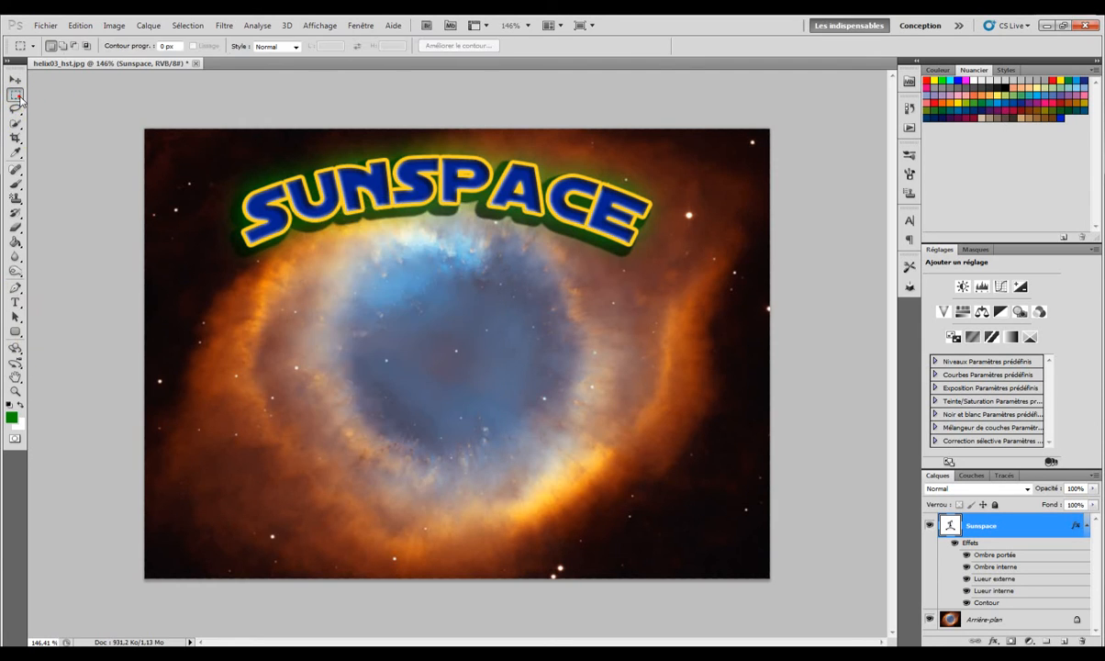
click(15, 97)
right_click(285, 206)
click(281, 192)
right_click(308, 213)
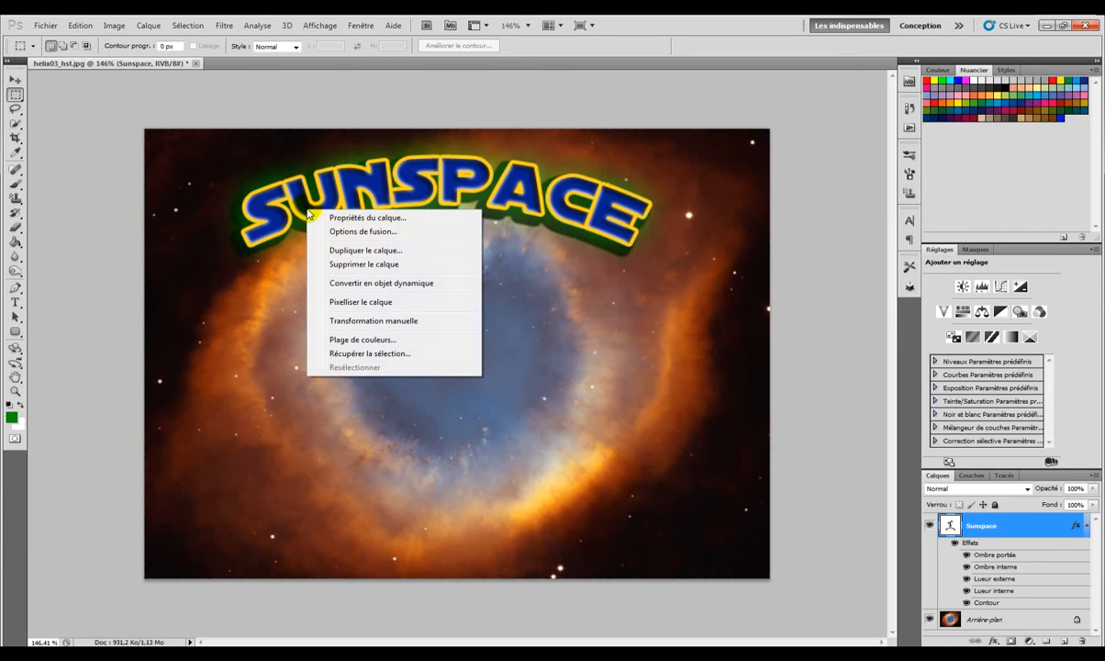
click(376, 320)
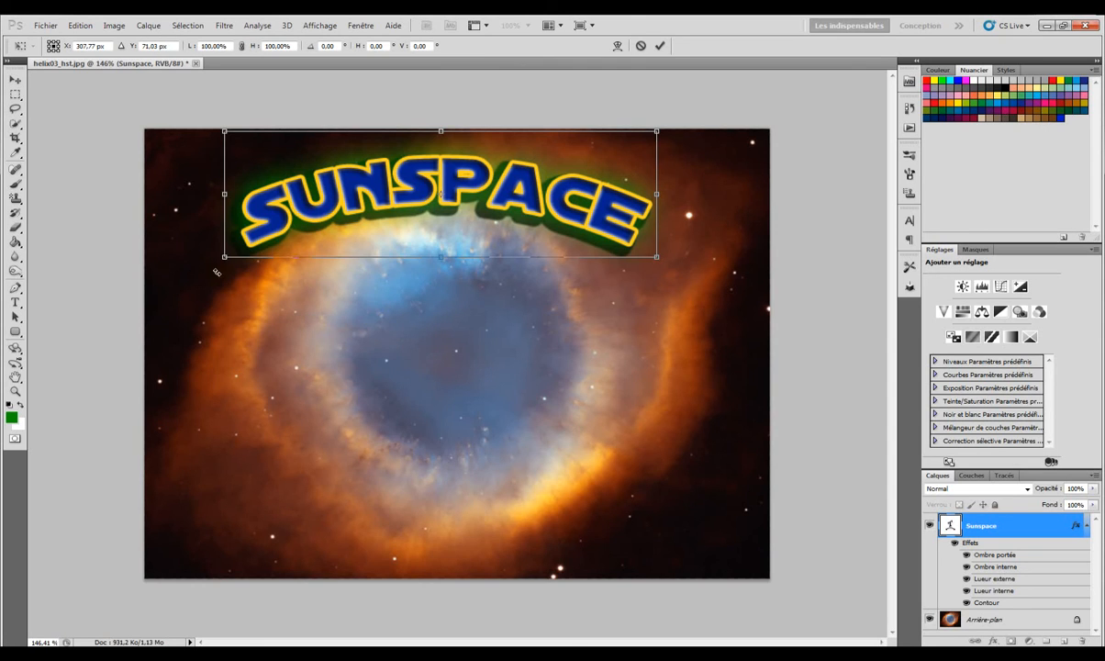
drag(209, 272, 278, 357)
drag(402, 215, 281, 325)
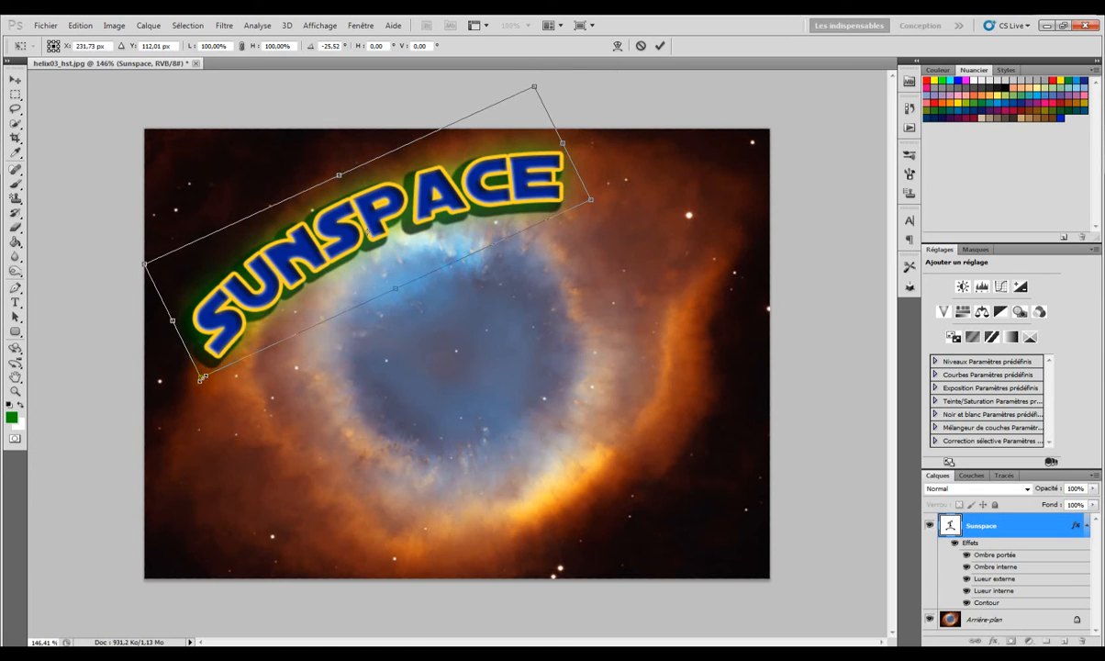
Refine the title's rotation to about -30.7°, narrow its width to about 94% and apply the transformation.
drag(196, 388, 199, 390)
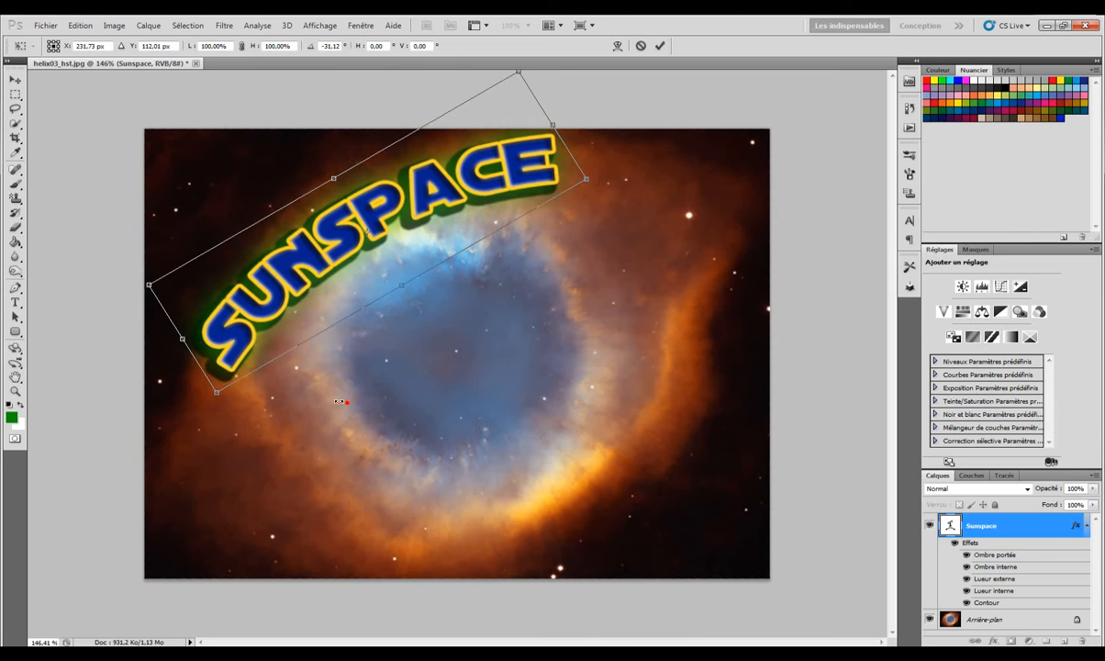
drag(332, 404, 365, 397)
mouse_move(409, 230)
mouse_down()
mouse_move(388, 225)
mouse_move(406, 228)
mouse_move(397, 235)
mouse_move(407, 245)
mouse_up()
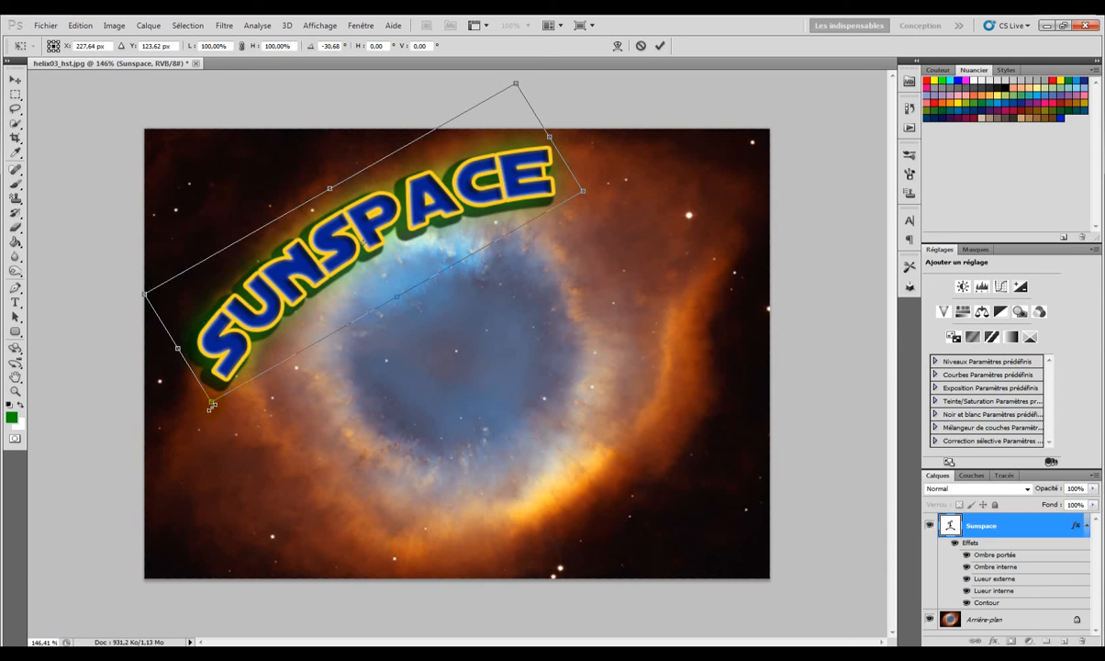
drag(179, 348, 202, 342)
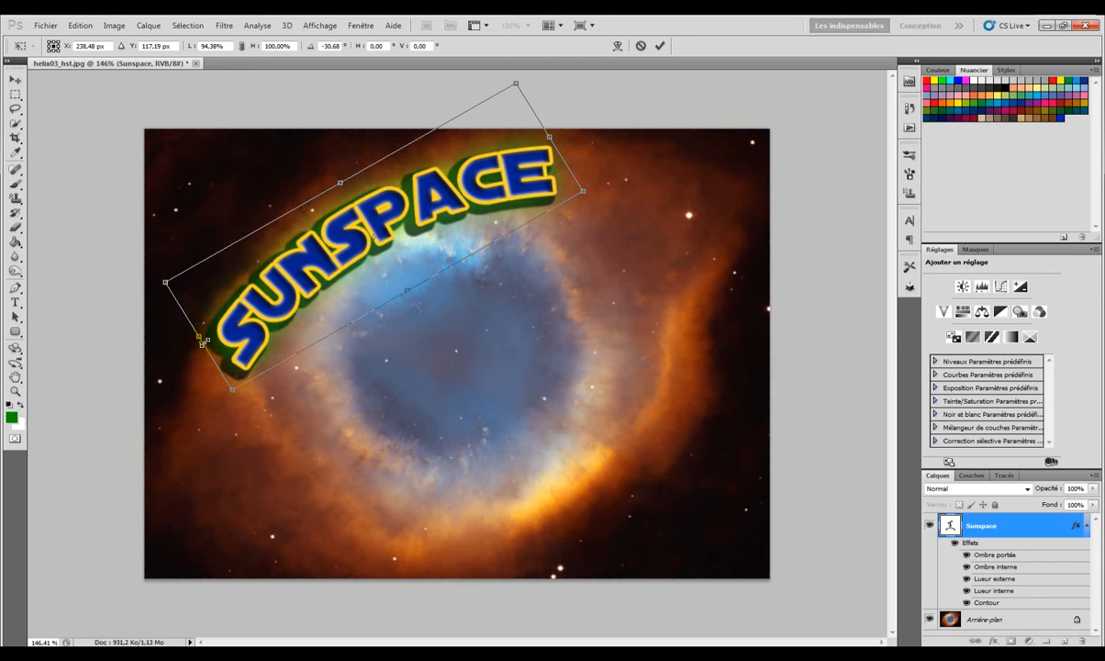
key(Return)
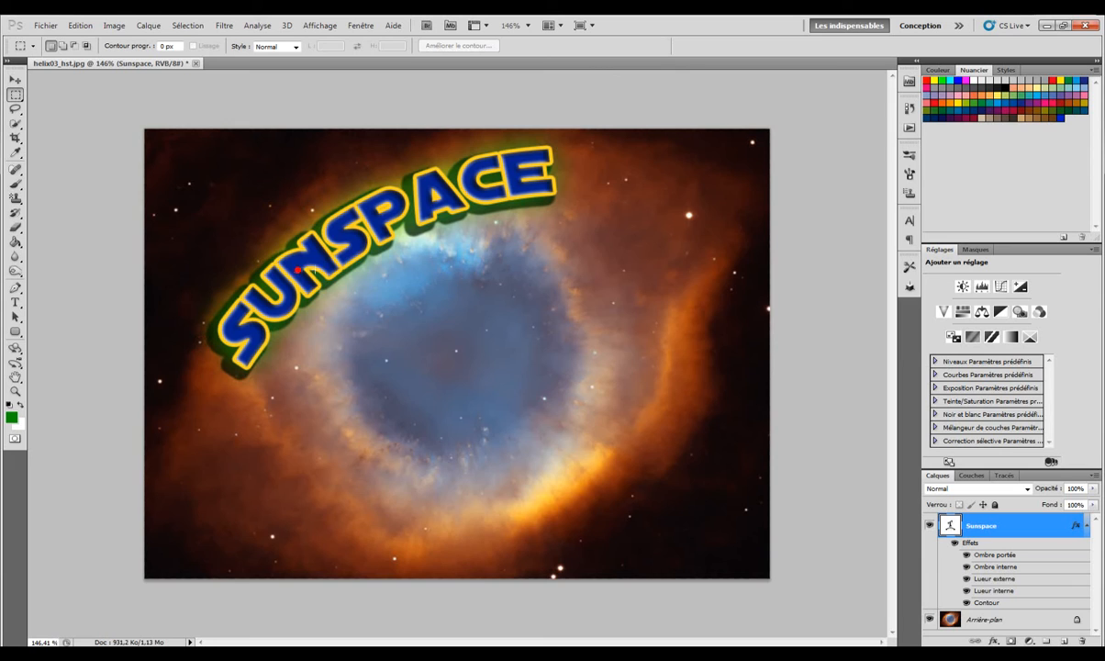
Shift the title slightly left, rotate it a further -5.22° with a new free transform and apply the transformation.
click(16, 81)
drag(337, 267, 314, 268)
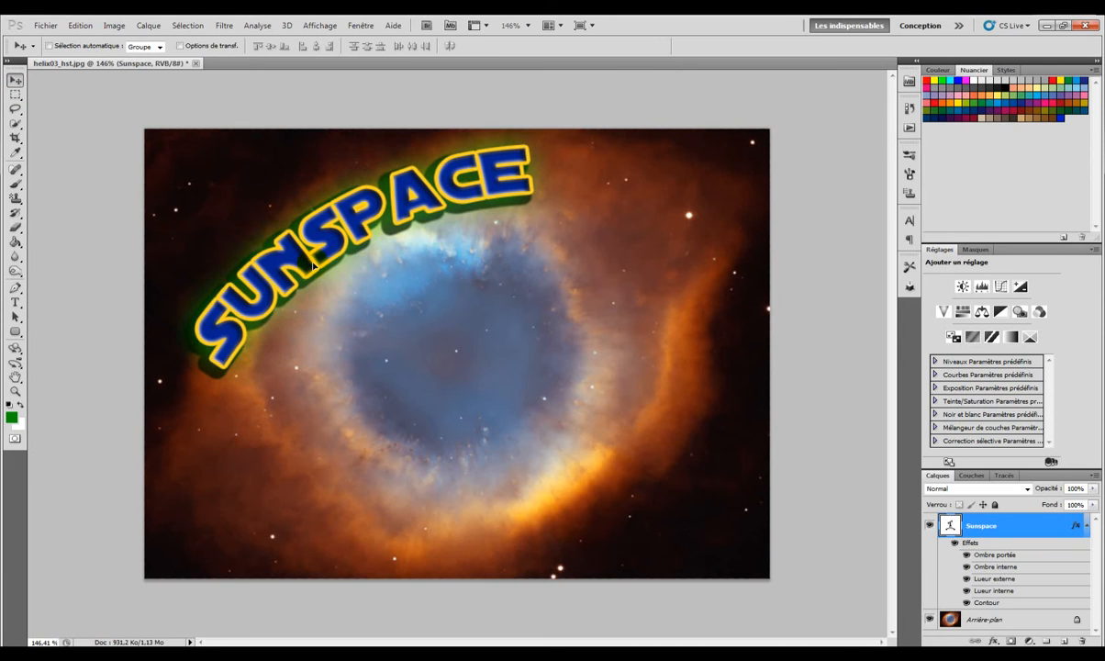
click(14, 95)
right_click(300, 230)
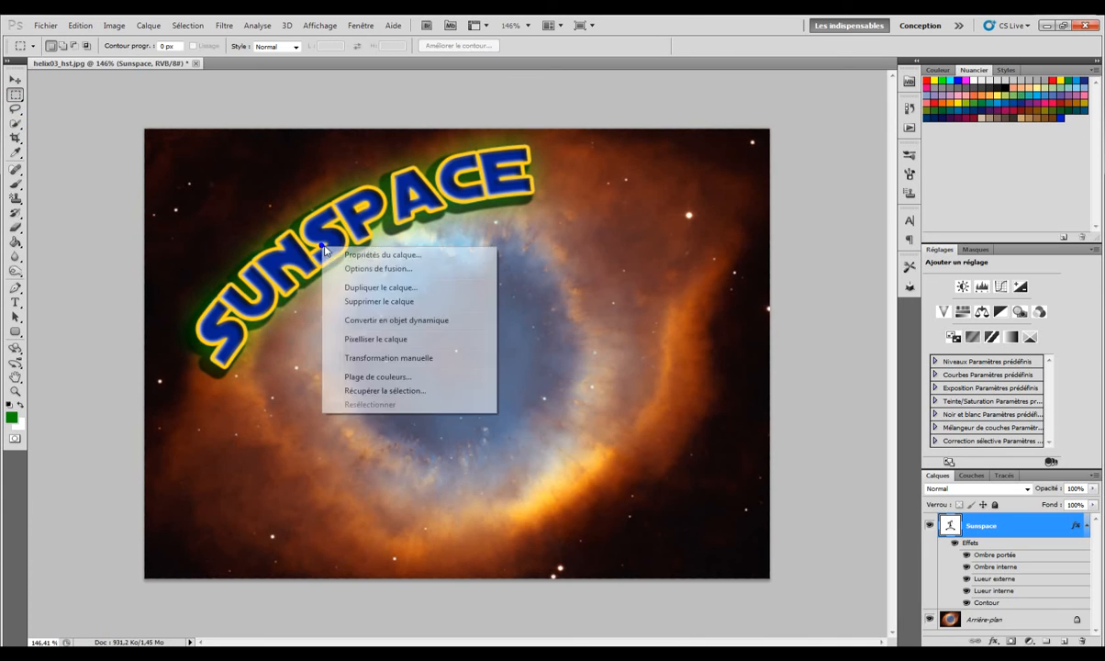
click(390, 356)
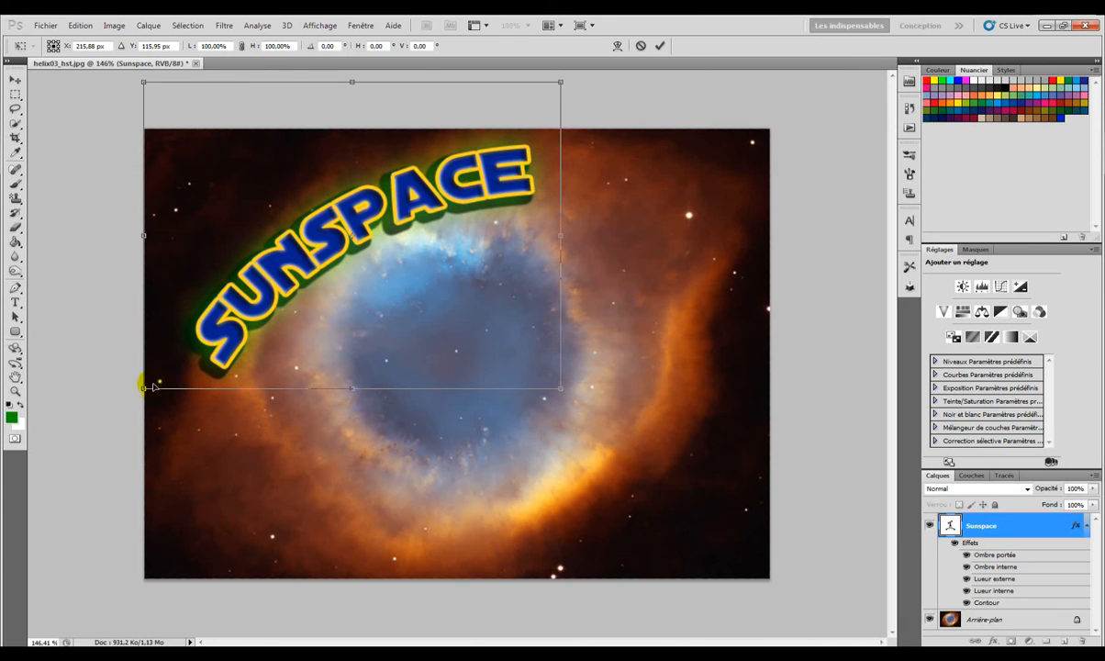
mouse_move(145, 408)
mouse_down()
mouse_move(141, 420)
mouse_move(161, 419)
mouse_up()
drag(521, 468, 524, 461)
click(14, 80)
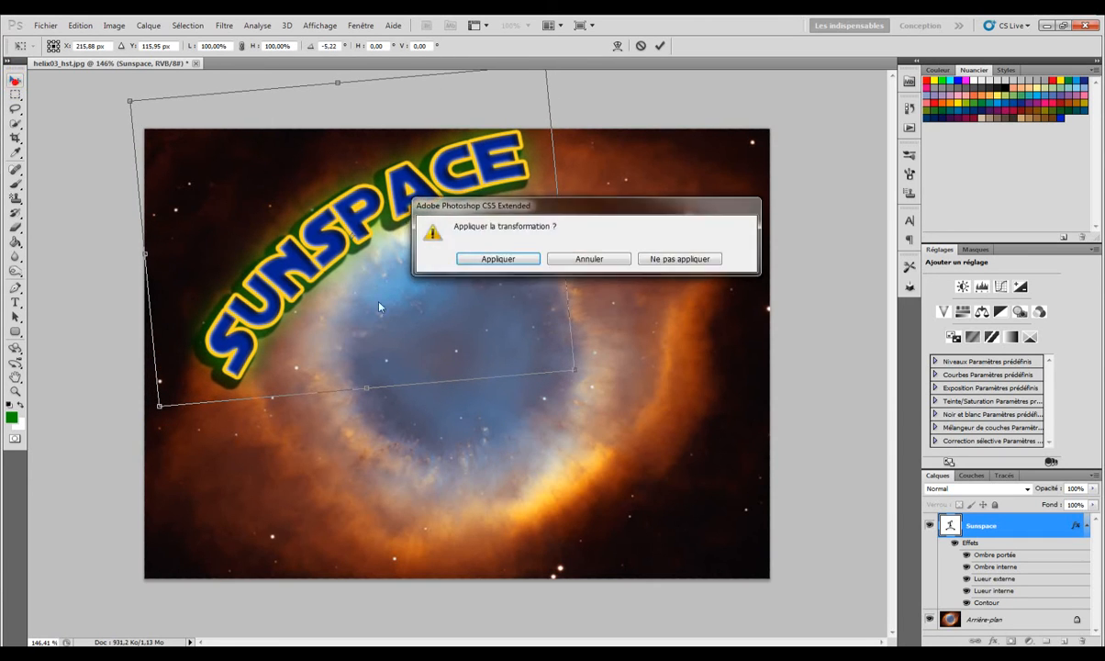
click(506, 258)
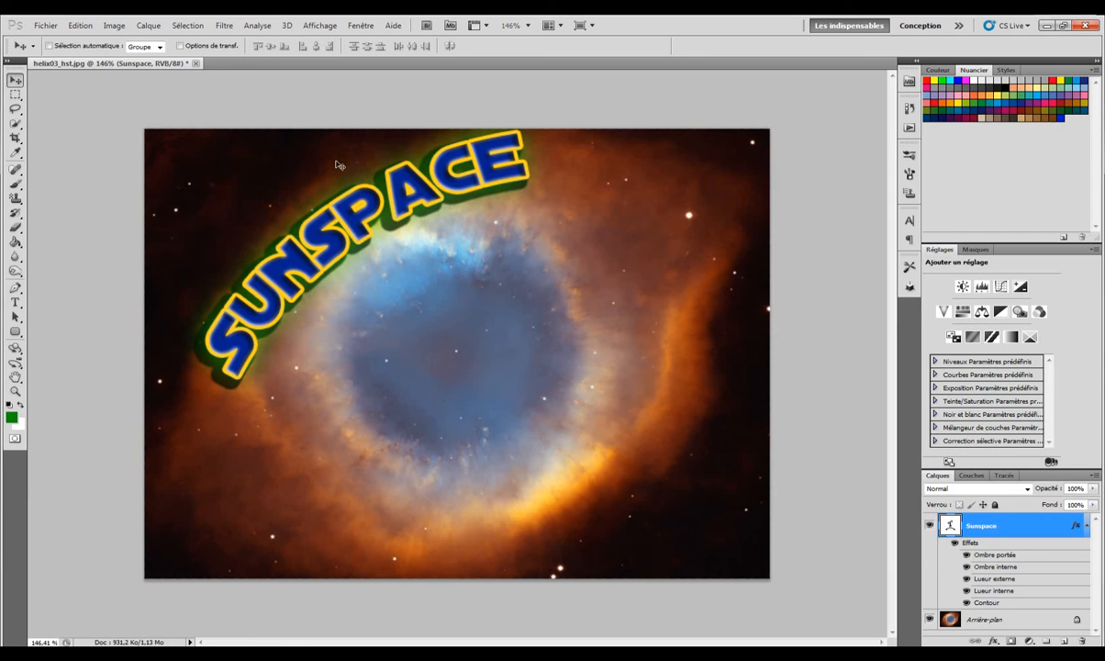
click(538, 234)
click(1001, 535)
click(15, 331)
right_click(15, 331)
click(75, 331)
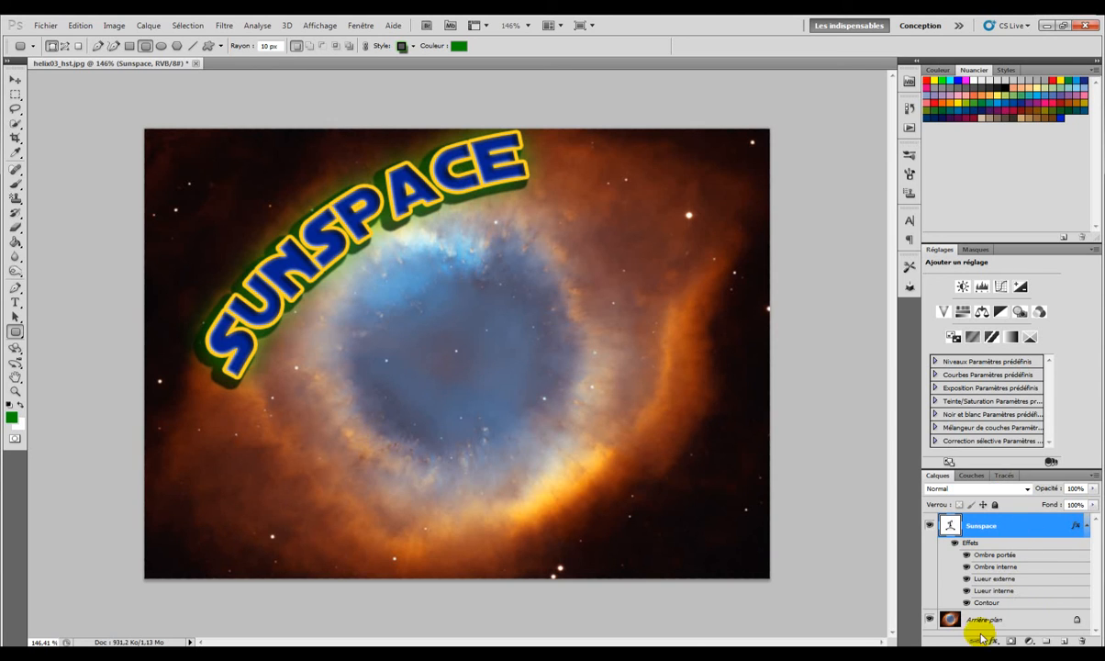
Flatten the image so the text layer merges into the background layer.
click(946, 619)
right_click(946, 619)
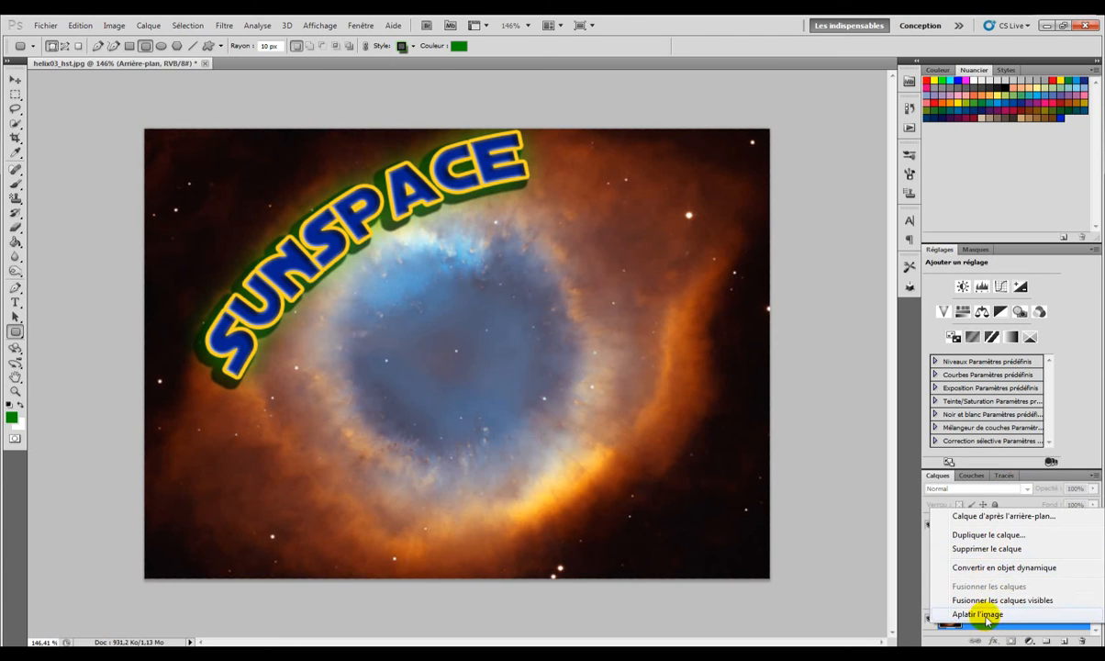
click(986, 617)
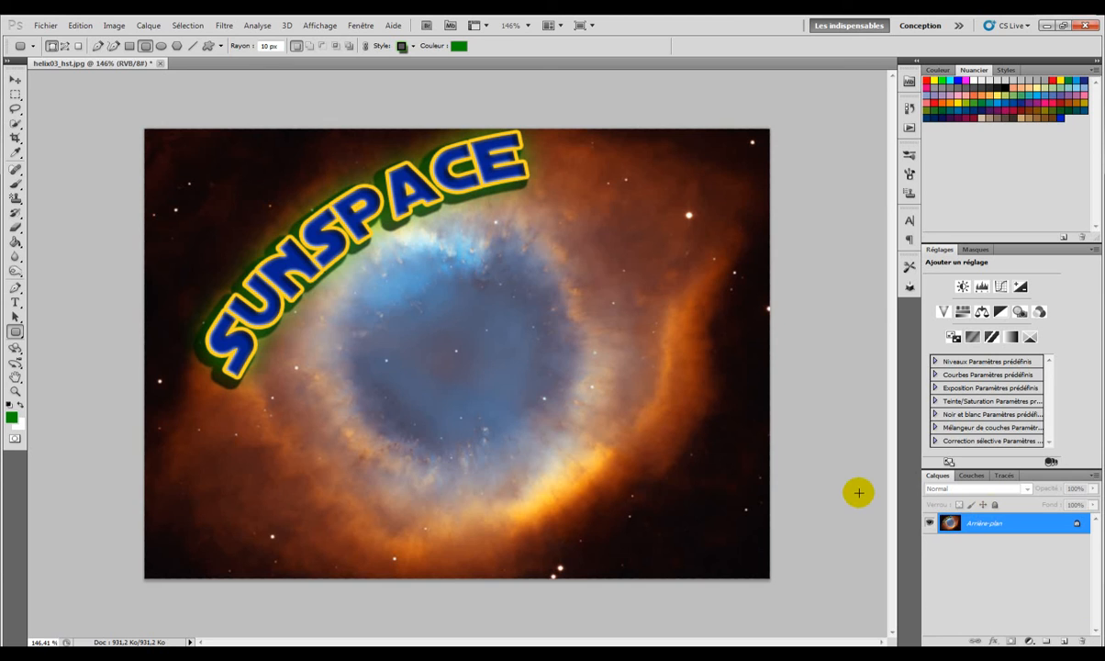
Save the image to the desktop as the JPEG file helix03_hst.jpg, replacing the existing file.
click(41, 24)
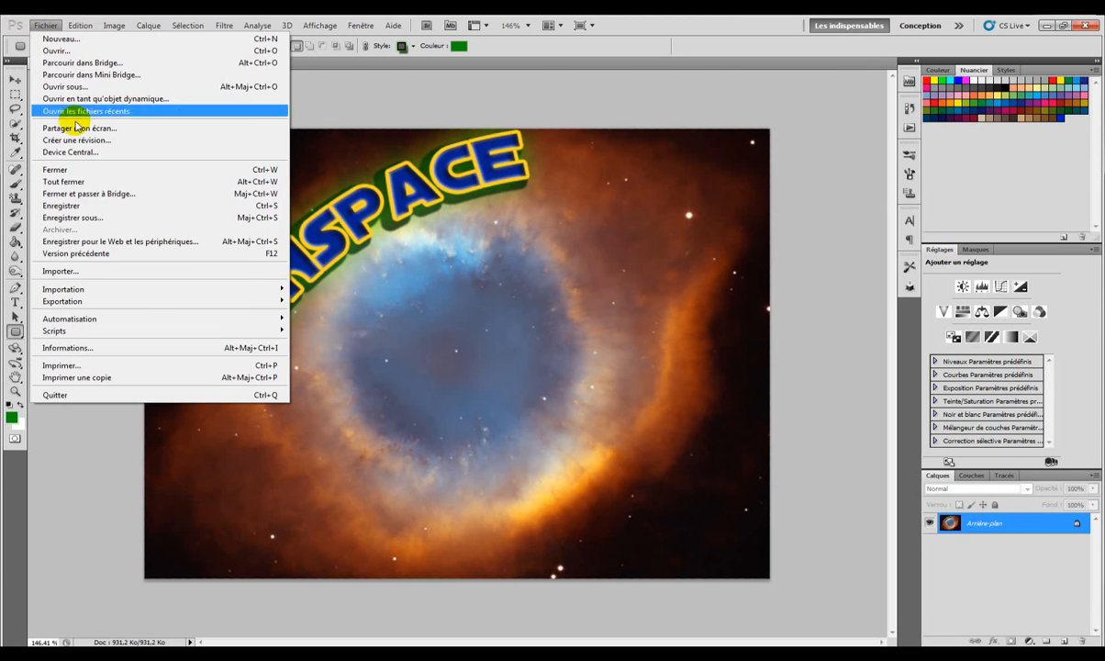
click(84, 216)
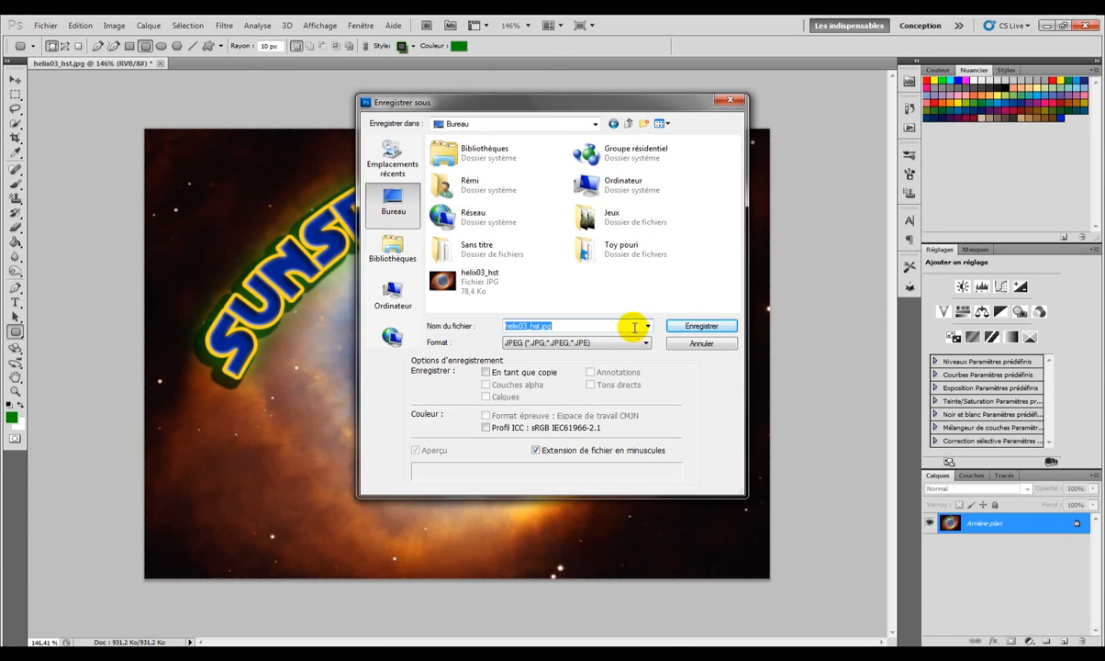
click(674, 326)
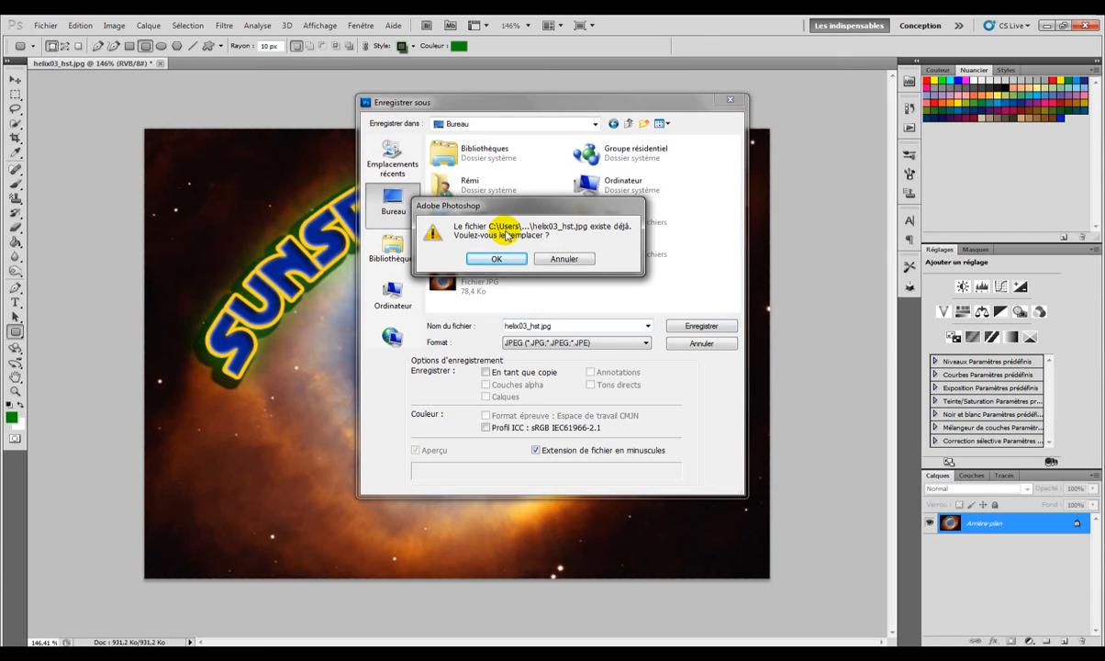
click(486, 260)
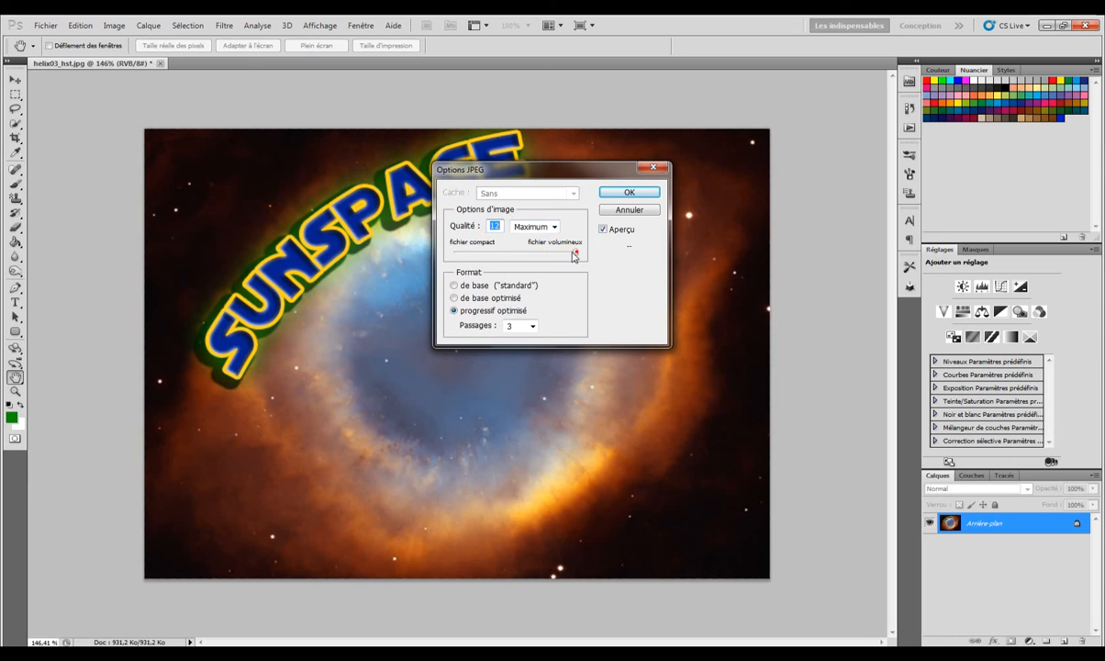
Save the JPEG at maximum quality 12 in optimised progressive format with 5 passes.
click(537, 227)
click(537, 229)
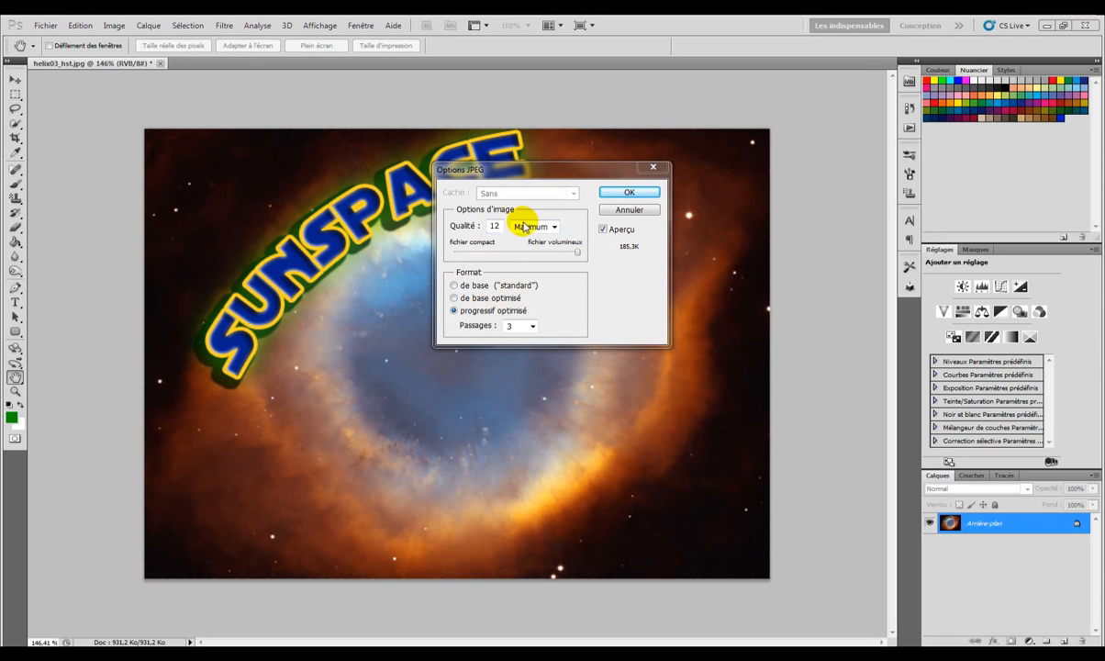
click(529, 325)
click(530, 326)
click(530, 326)
click(530, 327)
click(525, 360)
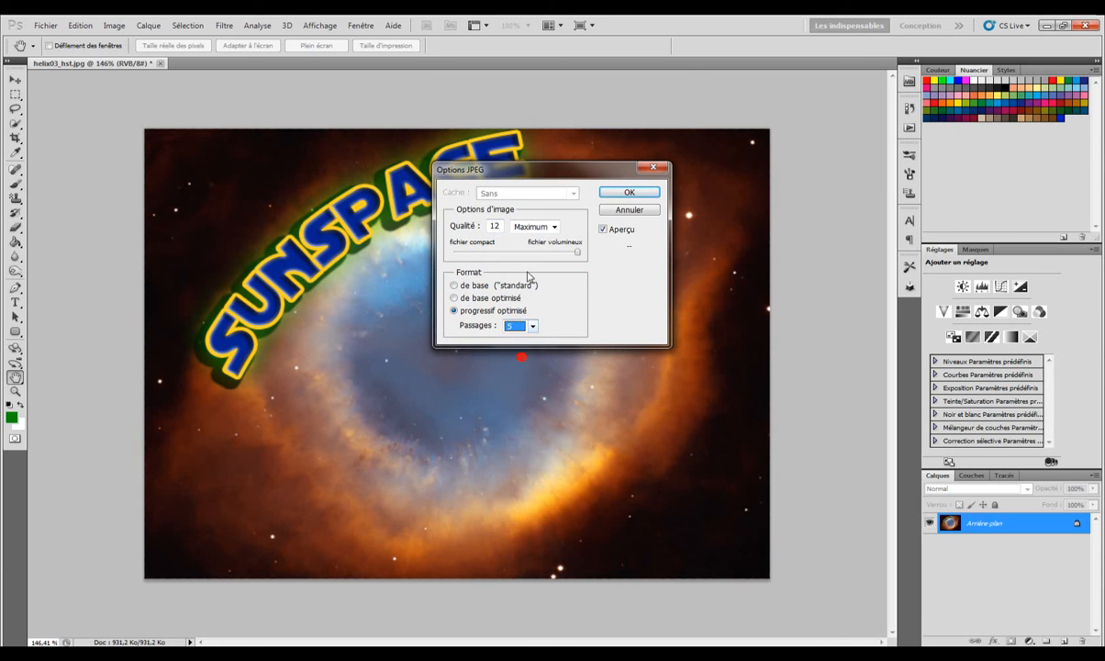
click(622, 196)
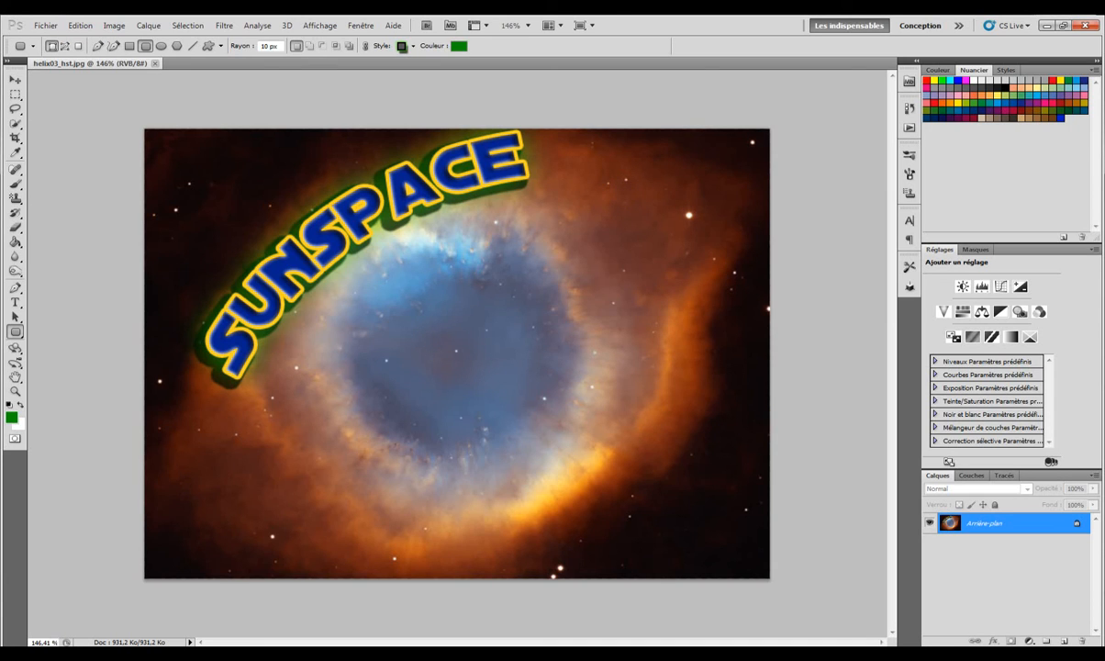
key(F10)
click(1038, 610)
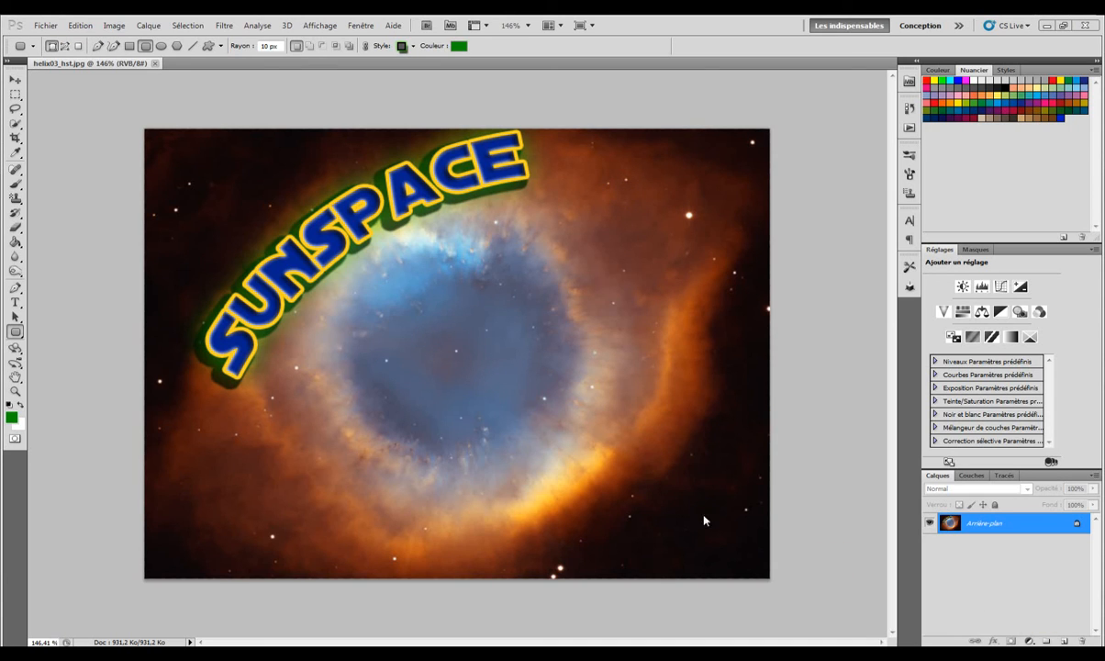